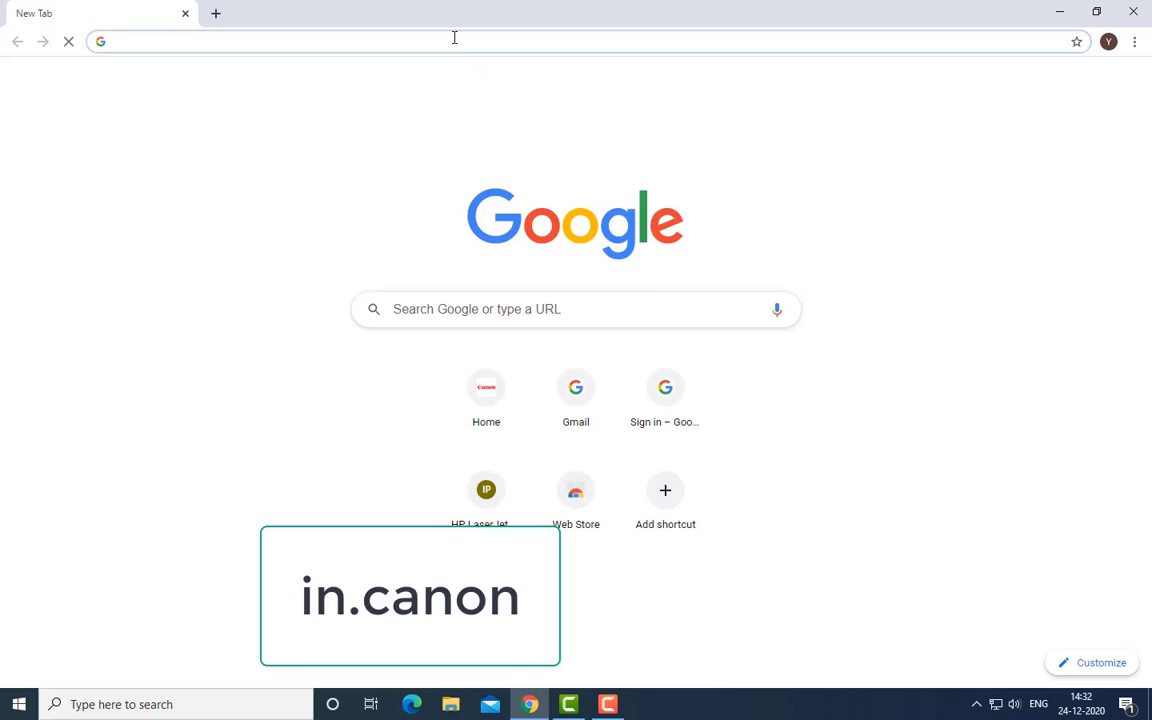
# Go to the Canon India website at in.canon and open its Support section.
pyautogui.write('in')
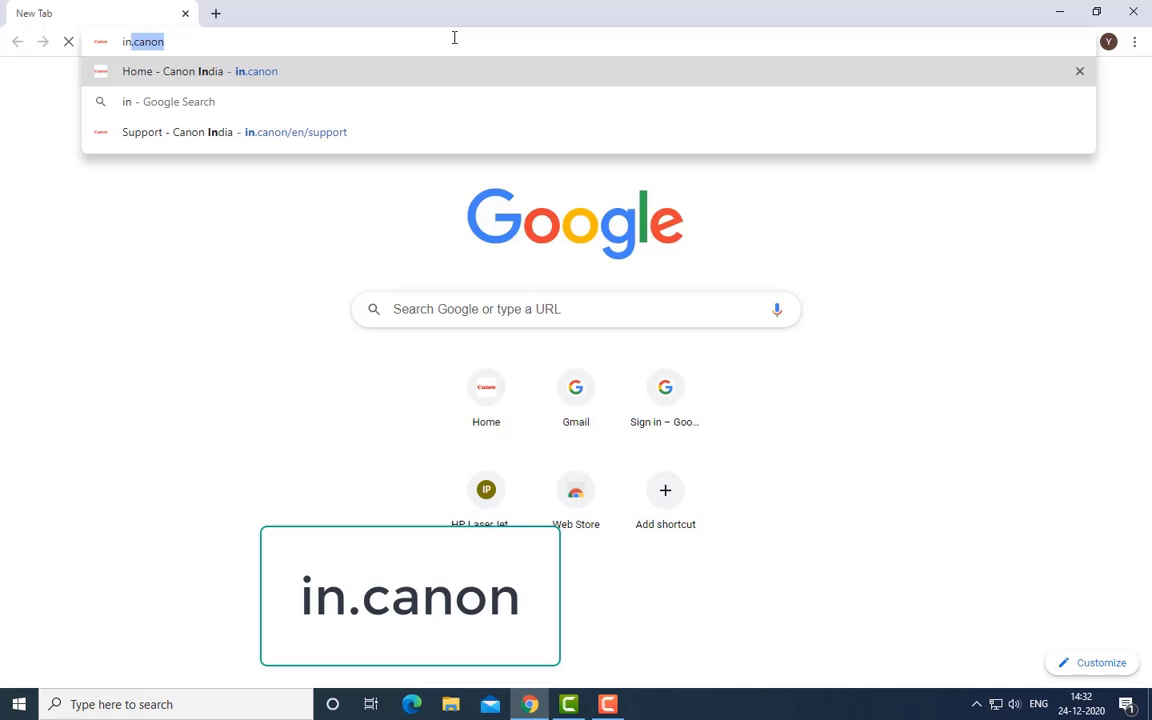
pyautogui.write('.canon')
pyautogui.press('Return')
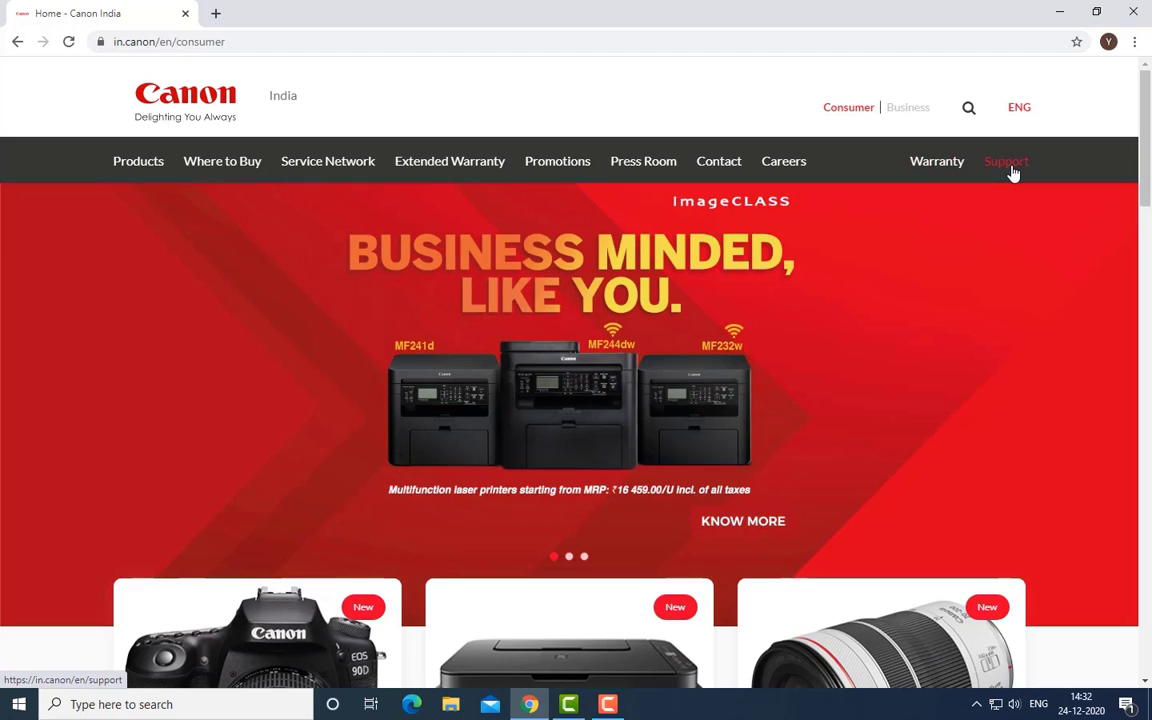
pyautogui.click(1010, 170)
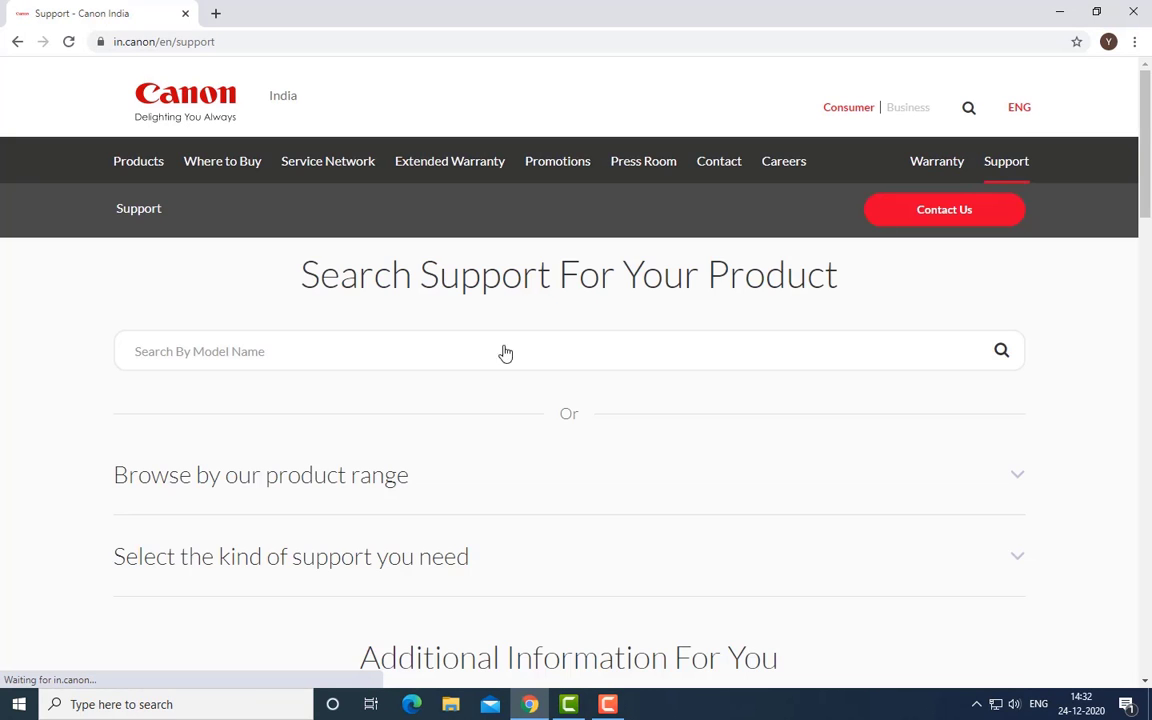
# Search support for '35', choose the imageRUNNER ADVANCE C3520 III, and open Remote Operation Viewer V2.3.0.
pyautogui.click(361, 353)
pyautogui.write('3520')
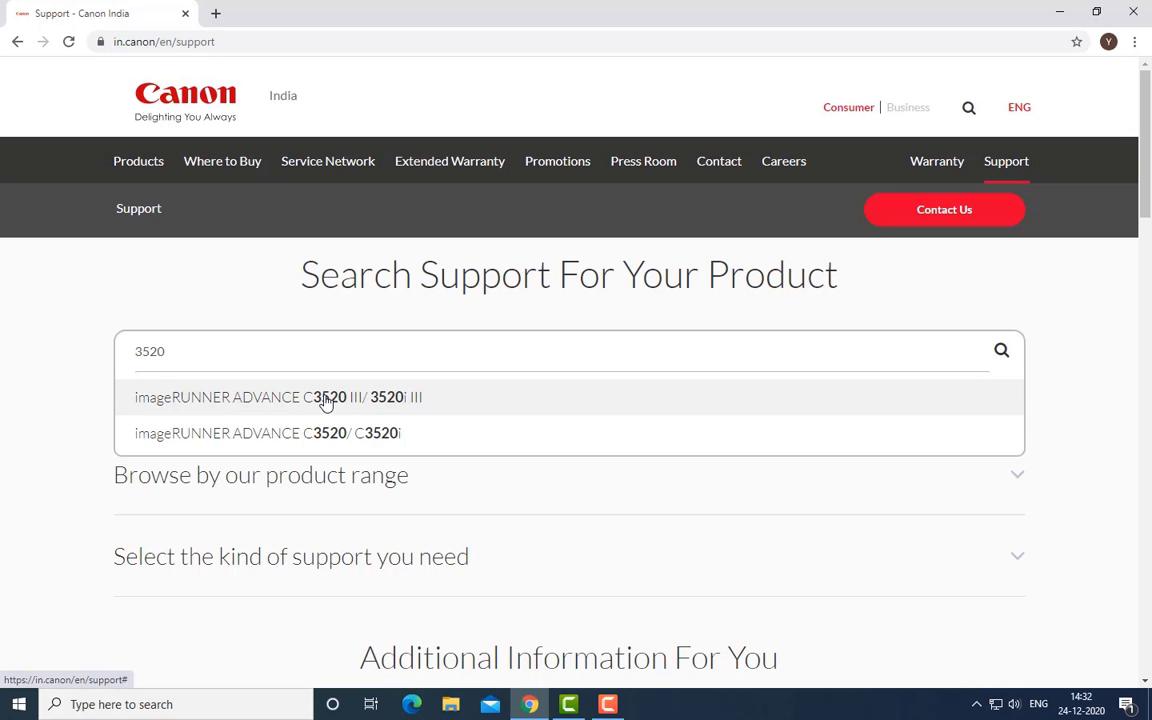
pyautogui.click(325, 399)
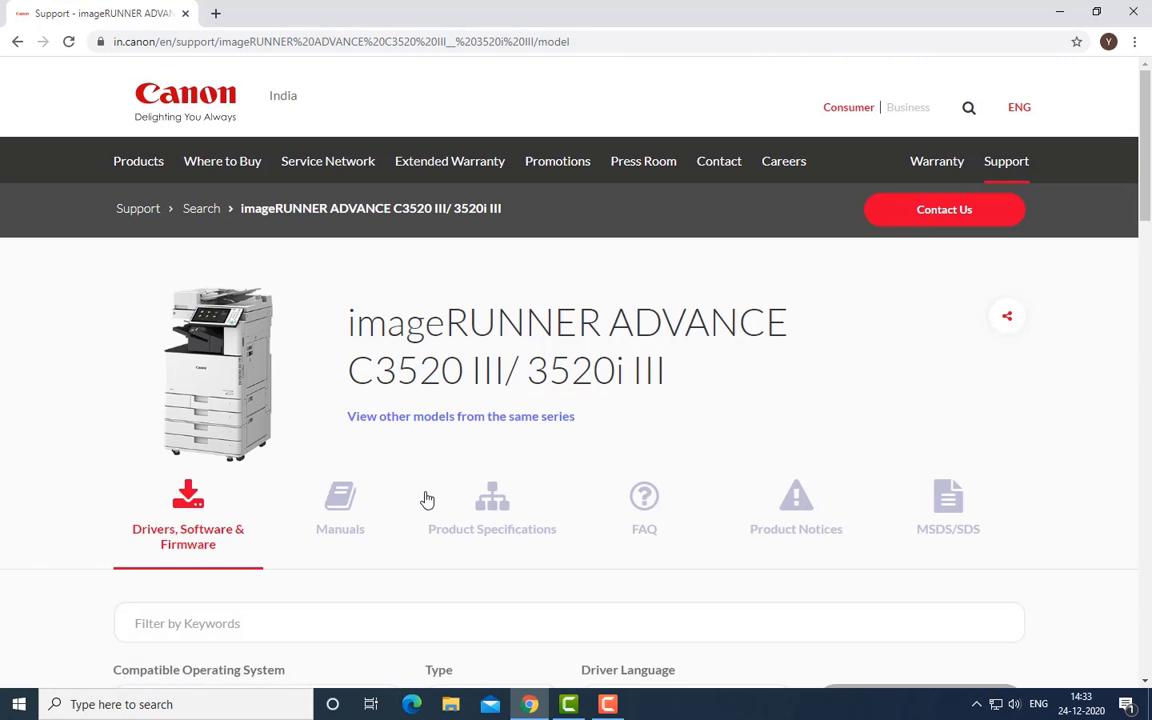
pyautogui.scroll(-6, 429, 497)
pyautogui.scroll(-4, 429, 497)
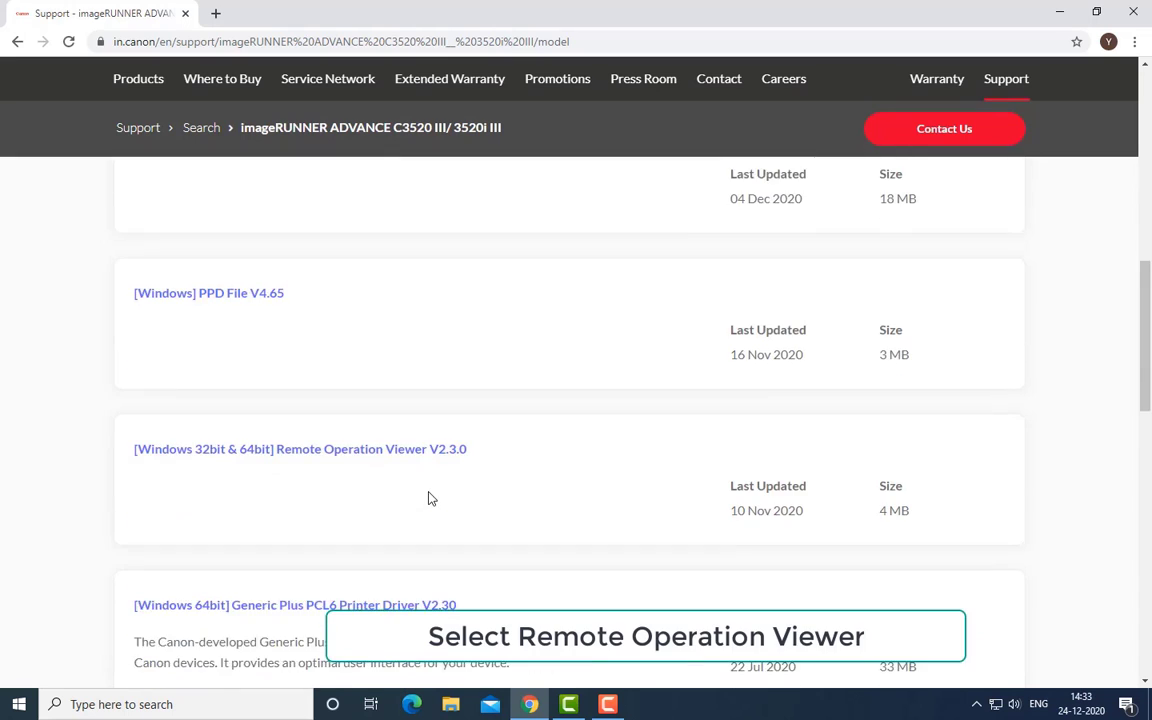
pyautogui.click(418, 378)
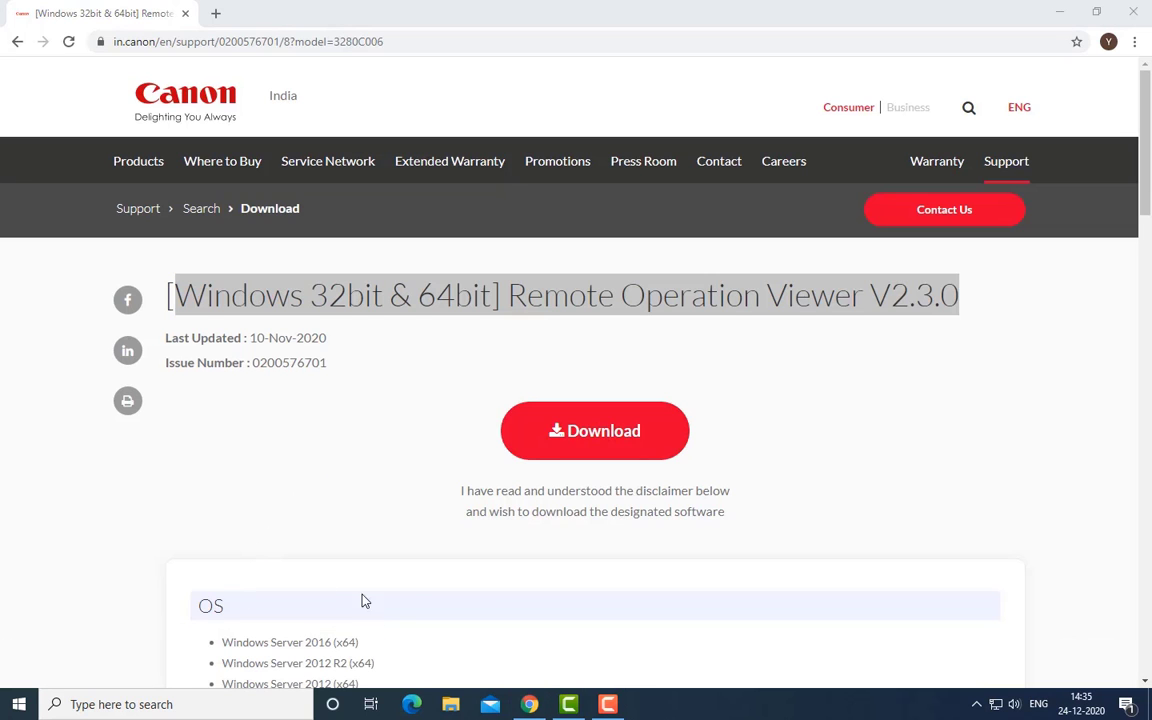
# Run Setup from Downloads > remoteopview-v230 and confirm English as the installer language.
pyautogui.press('super+e')
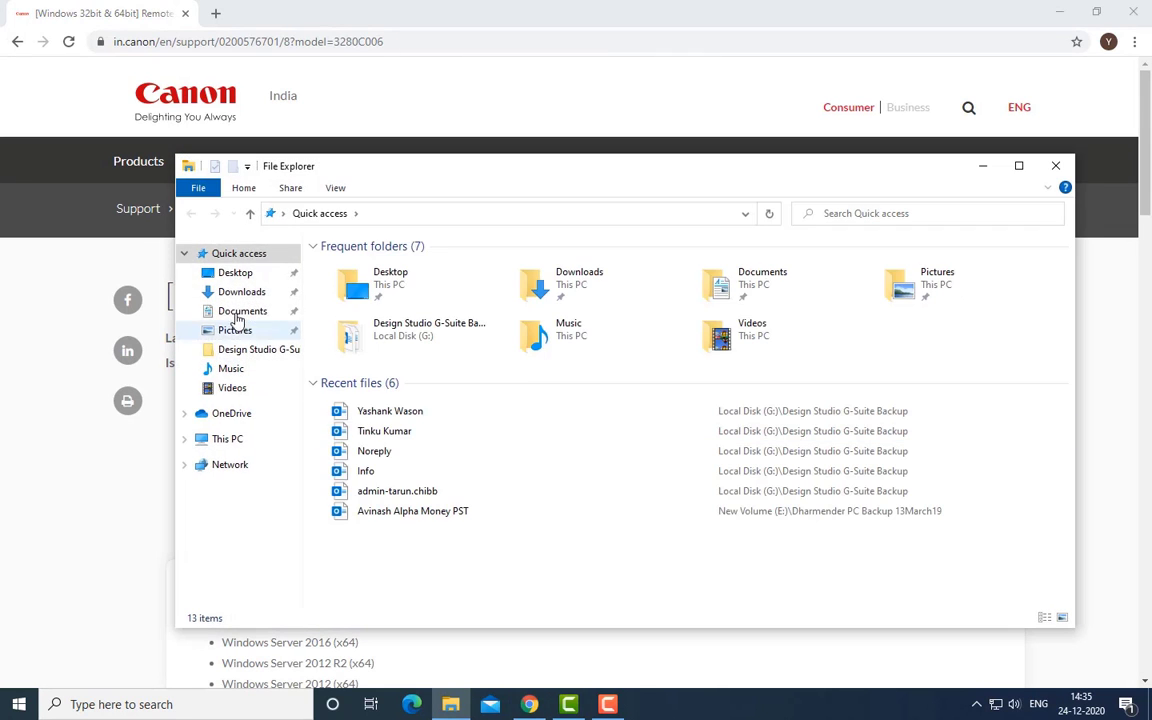
pyautogui.click(242, 292)
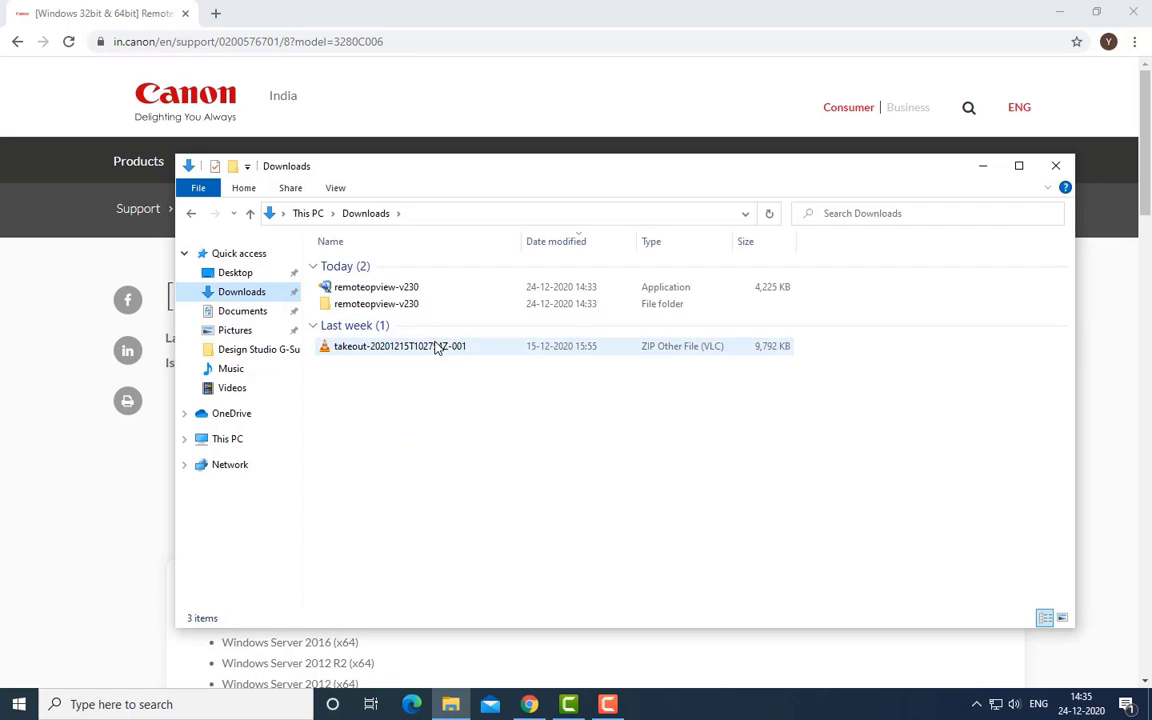
pyautogui.doubleClick(360, 306)
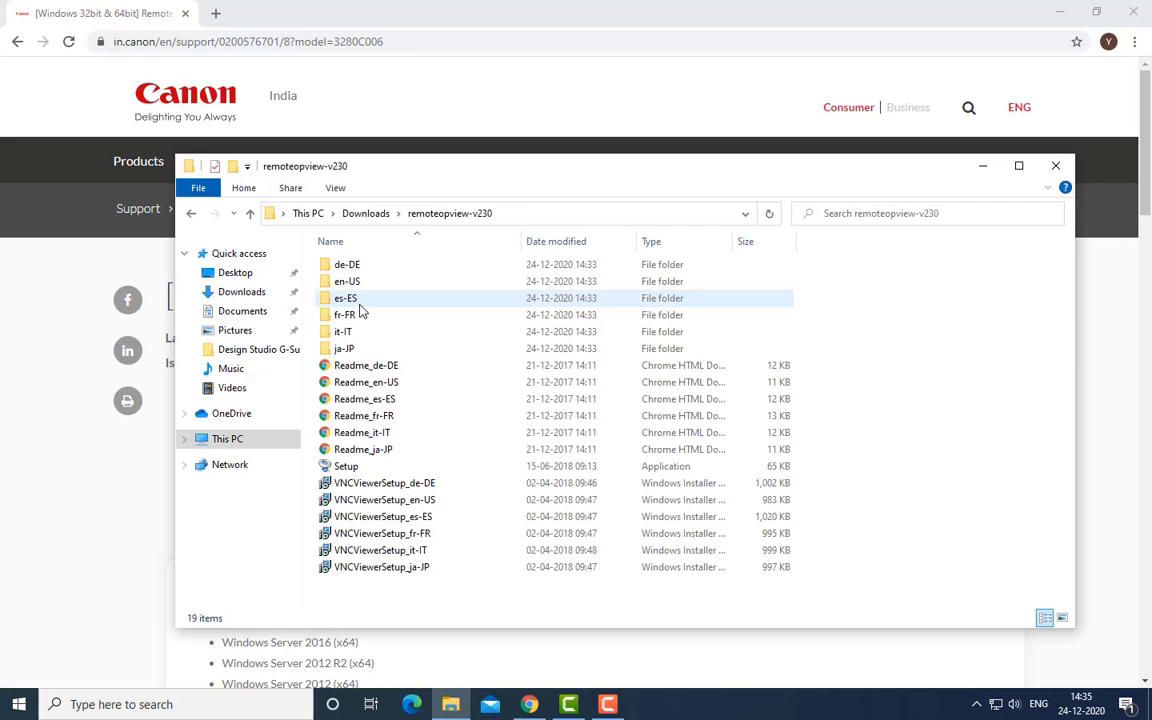
pyautogui.click(343, 467)
pyautogui.rightClick(343, 470)
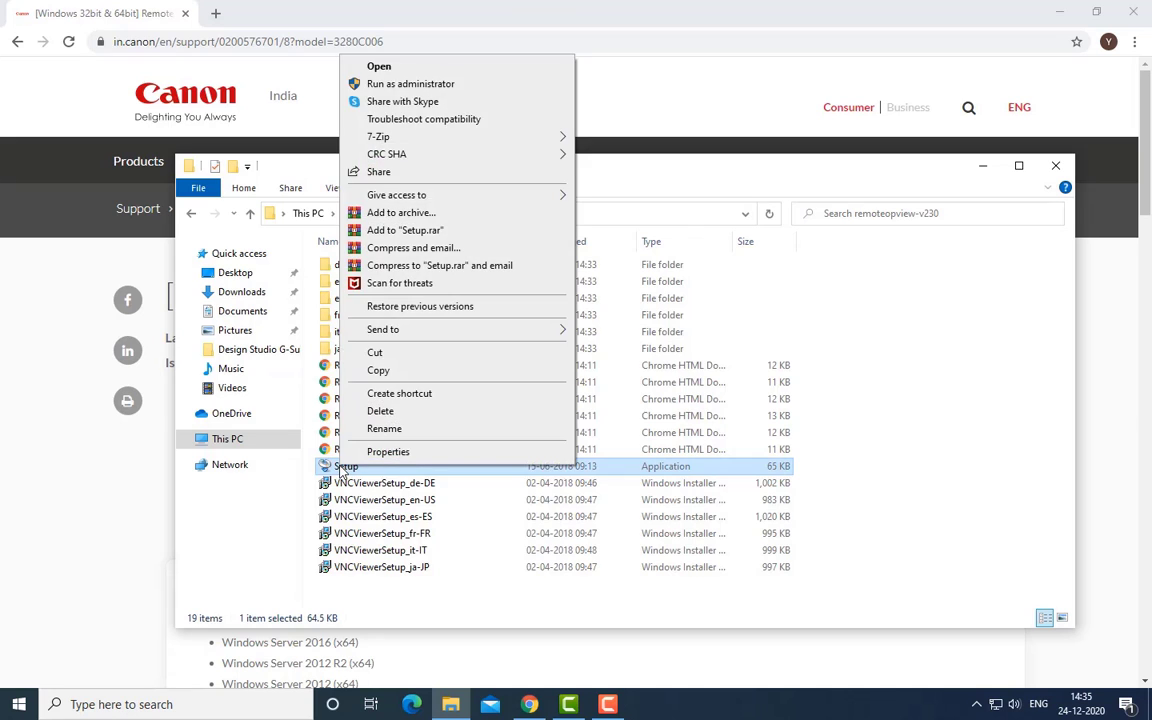
pyautogui.click(350, 66)
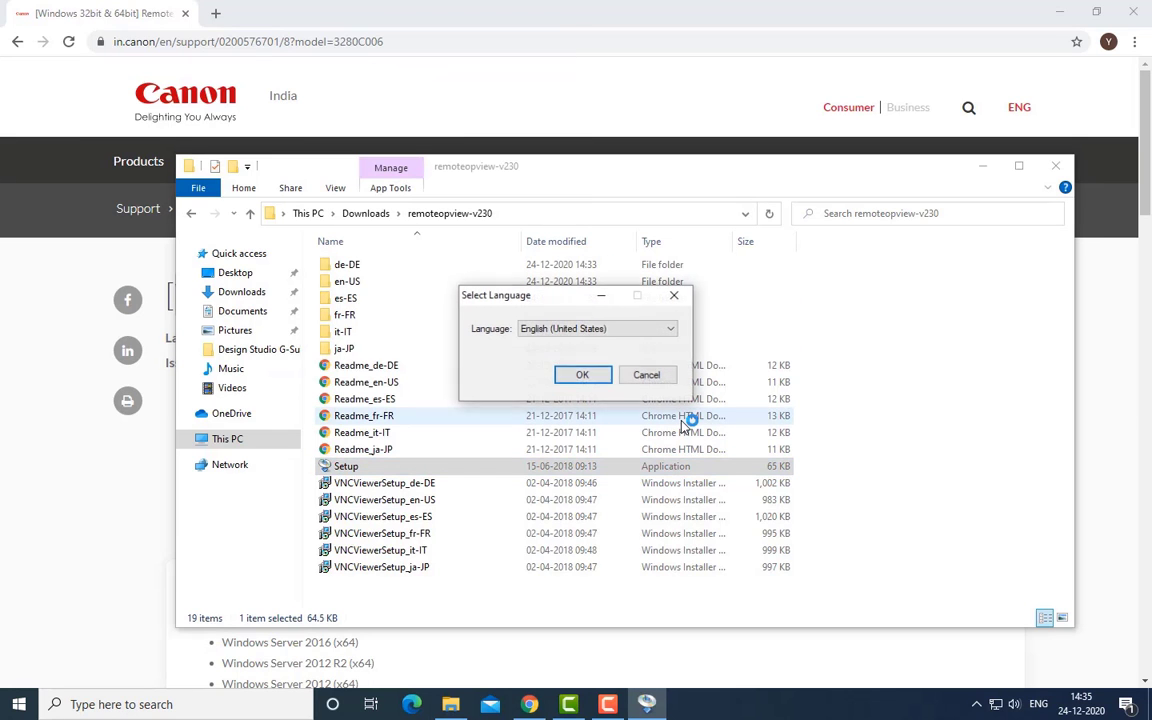
pyautogui.click(580, 376)
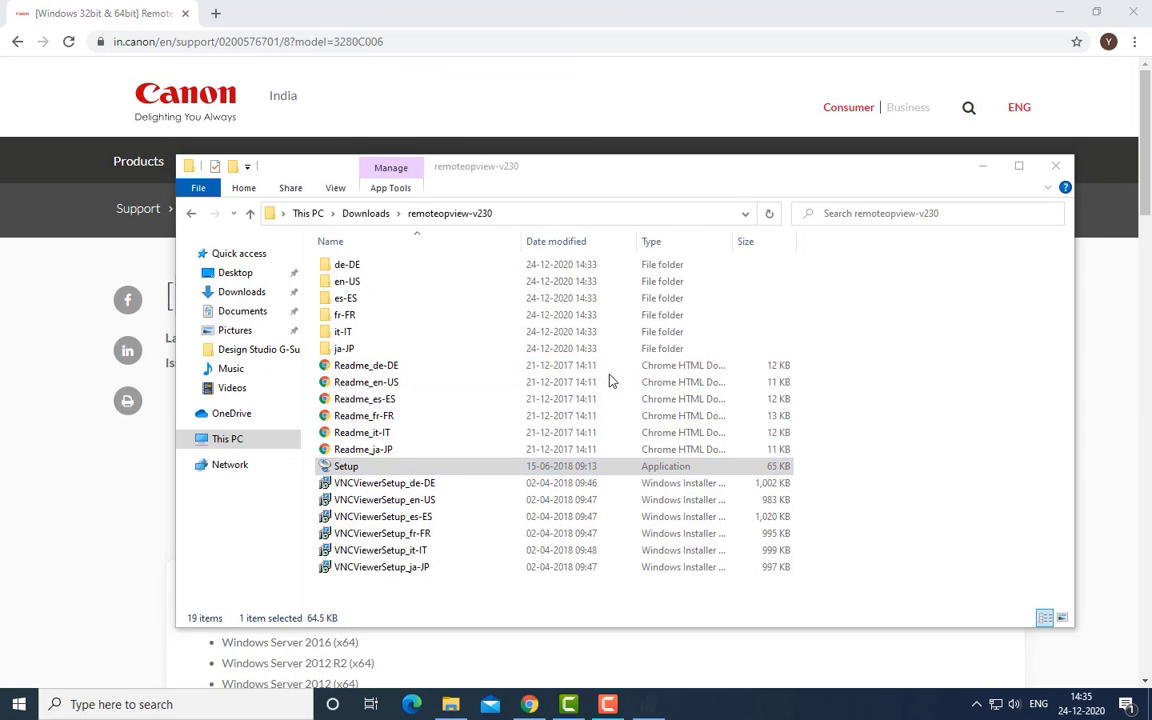
# Minimise the browser and File Explorer so only the installer window remains.
pyautogui.click(988, 48)
pyautogui.click(1060, 11)
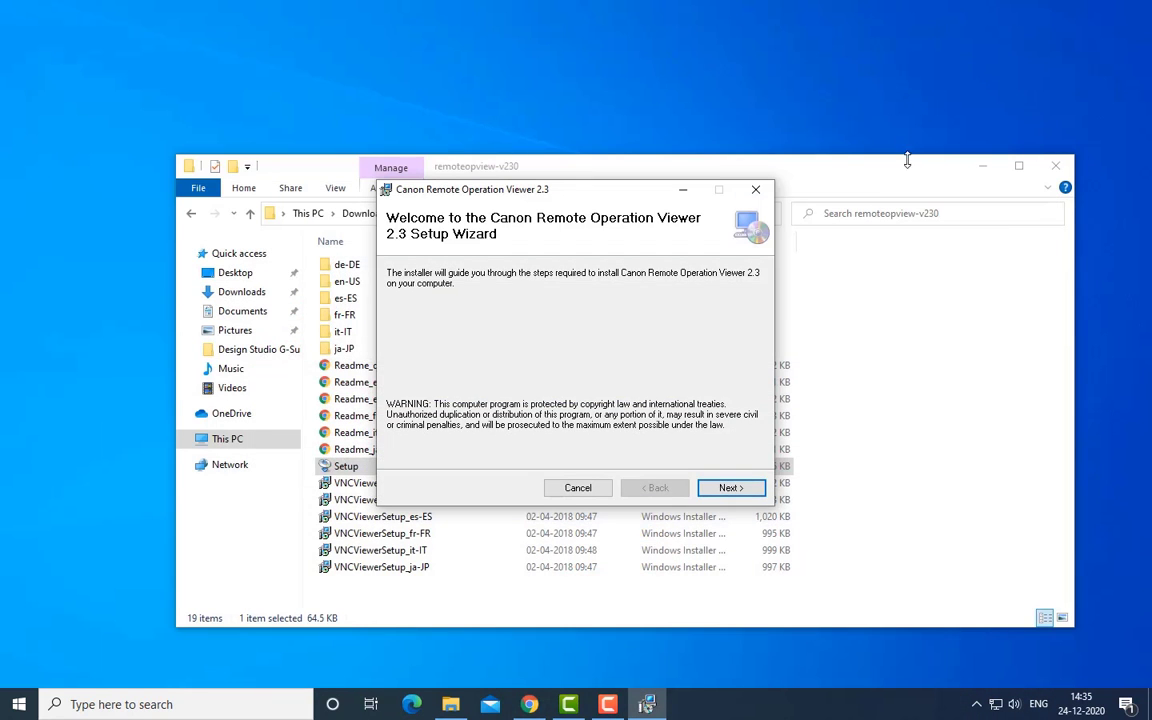
pyautogui.click(965, 166)
pyautogui.click(982, 165)
# Accept the licence, keep the default folder, install Remote Operation Viewer 2.3, and close the installer.
pyautogui.click(718, 491)
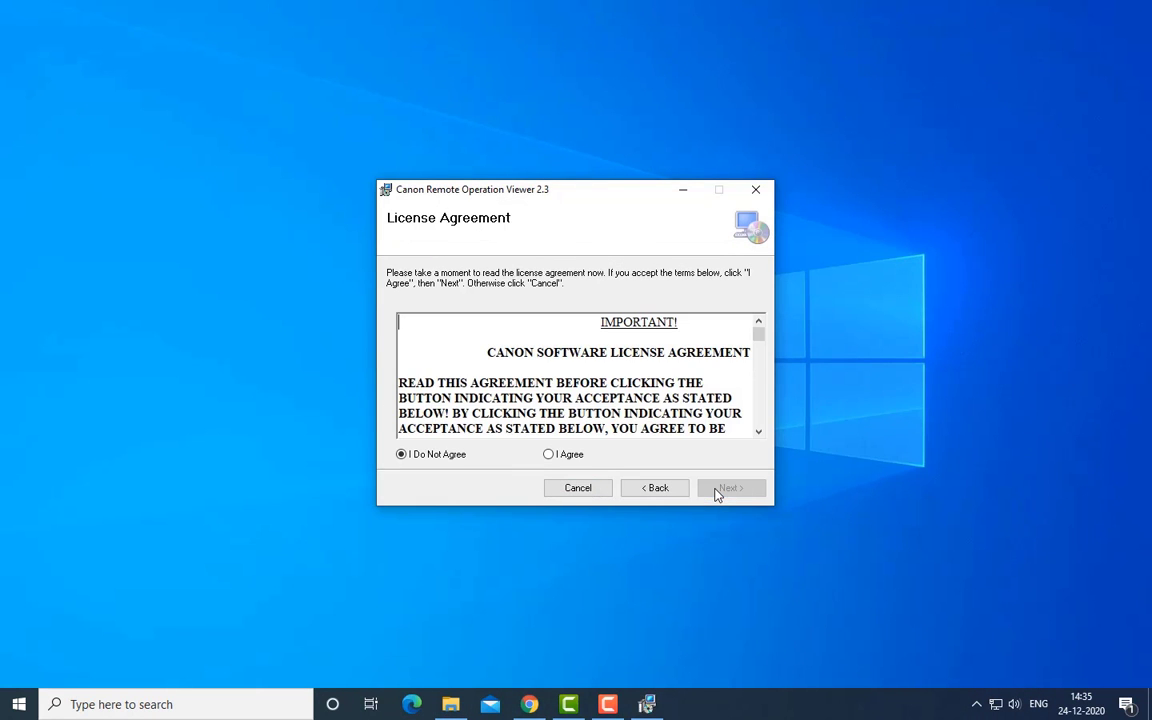
pyautogui.click(580, 455)
pyautogui.click(740, 490)
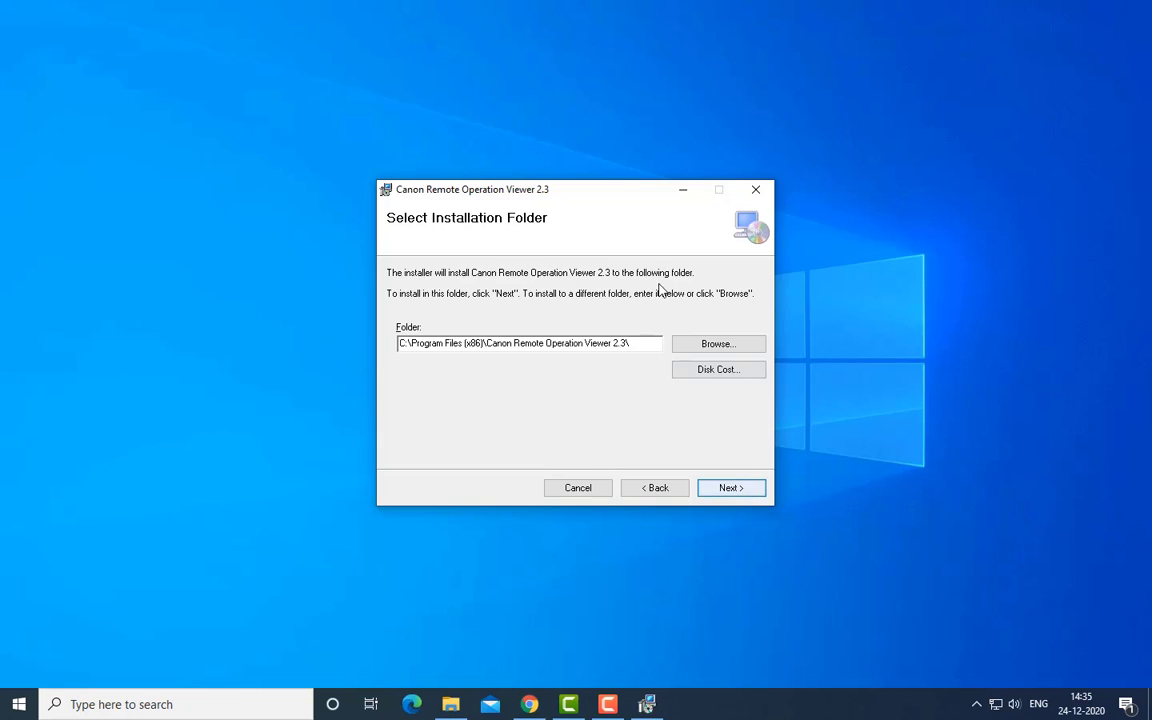
pyautogui.moveTo(603, 200); pyautogui.dragTo(401, 211)
pyautogui.click(537, 500)
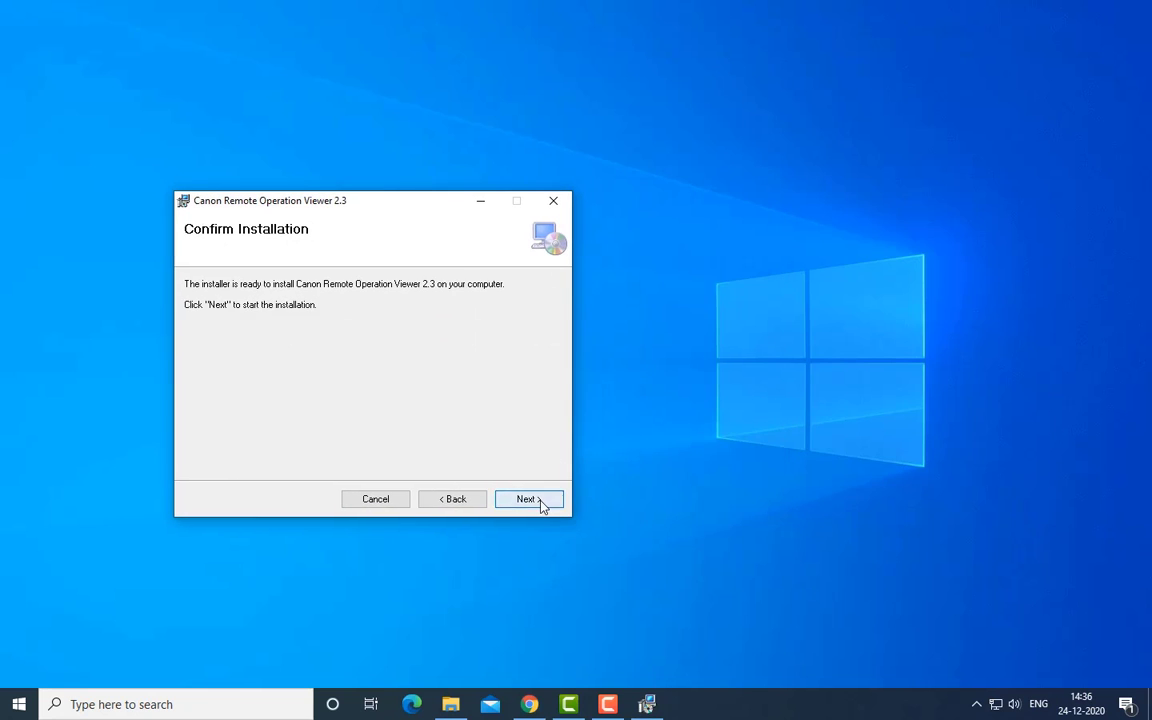
pyautogui.click(540, 503)
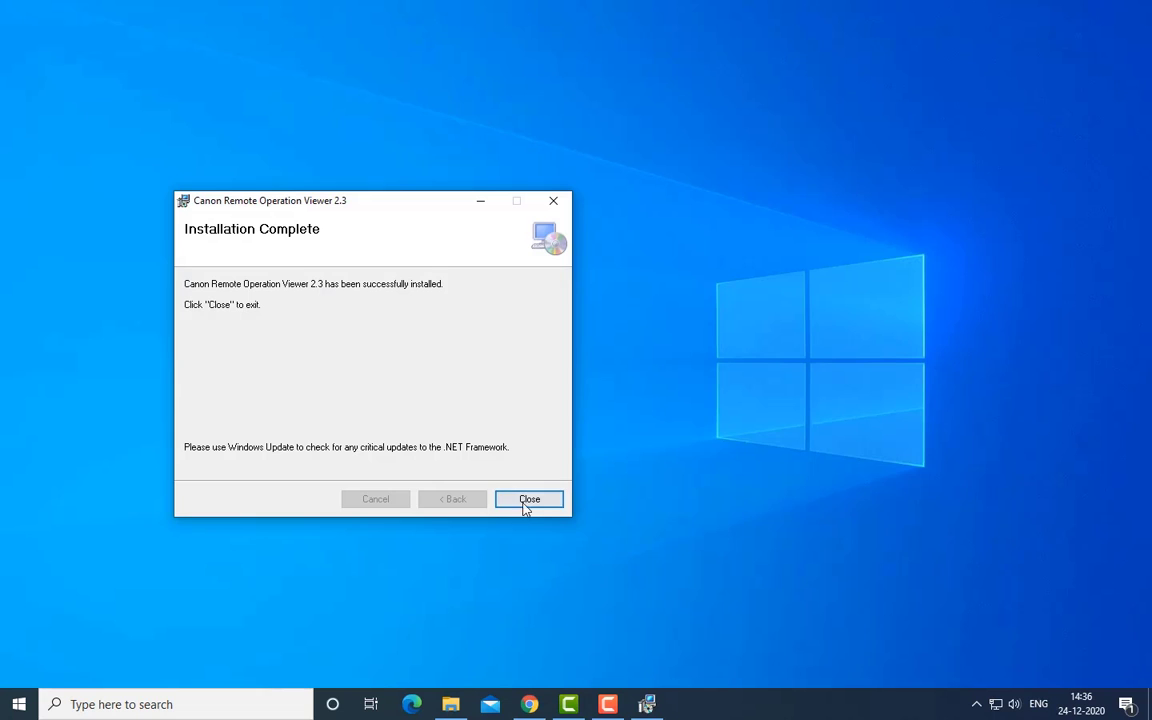
pyautogui.click(529, 500)
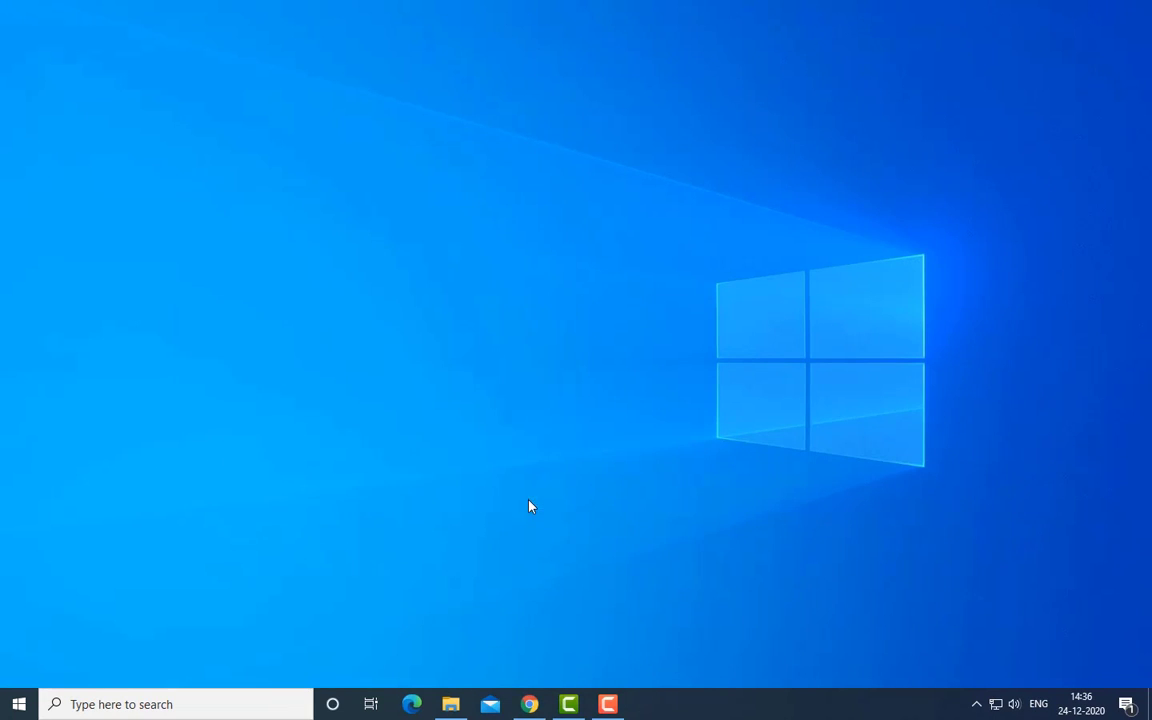
# Refresh the desktop and launch Canon Remote Operation Viewer 2.3 from the Start menu's Recently added list.
pyautogui.rightClick(531, 332)
pyautogui.click(566, 379)
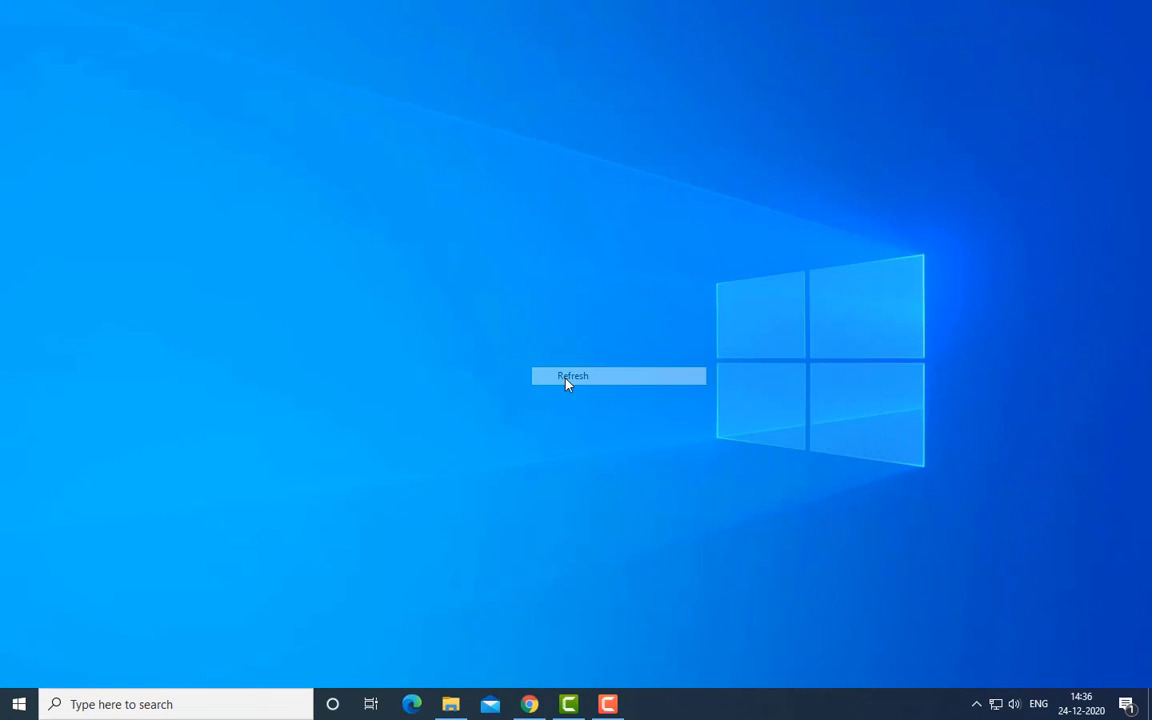
pyautogui.click(20, 703)
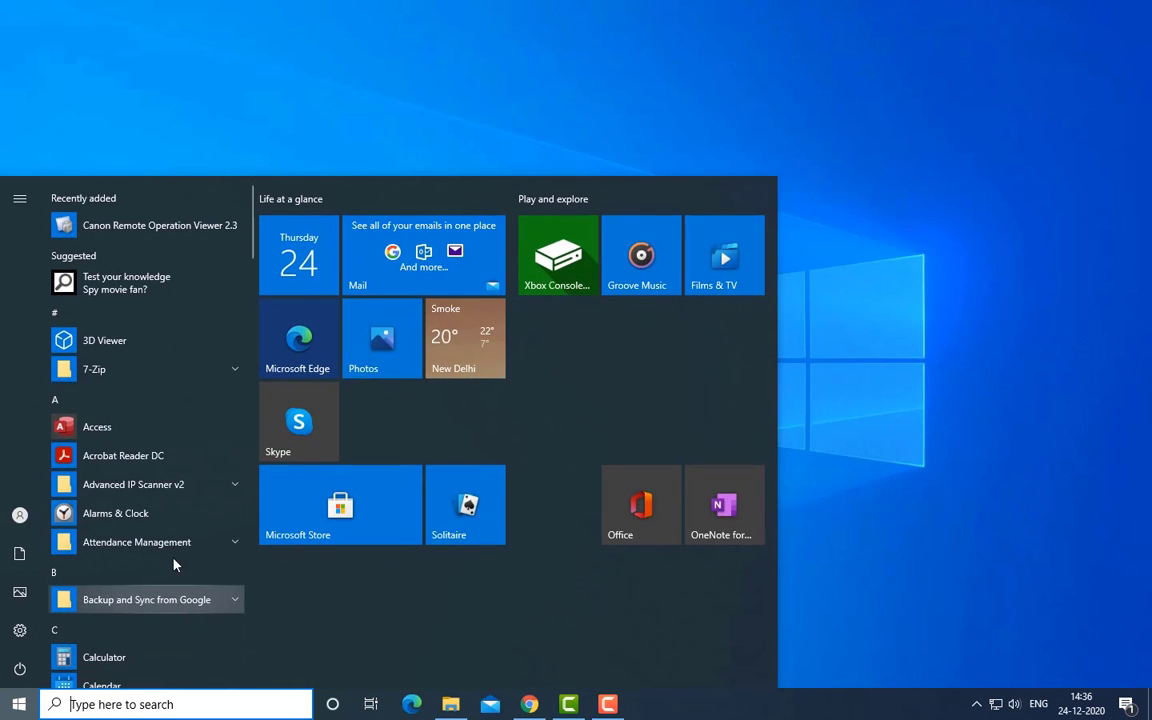
pyautogui.click(180, 226)
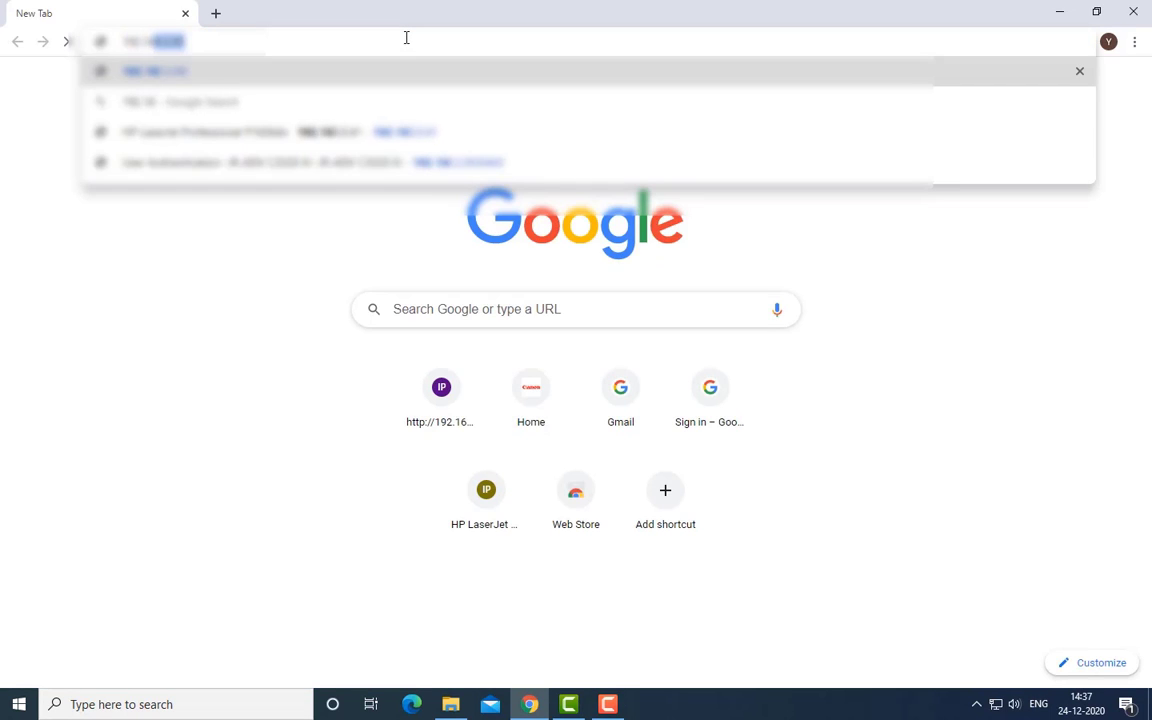
# Log in to the printer's Remote UI at 192.168.1.1 with the administrator user name and password.
pyautogui.write('.1')
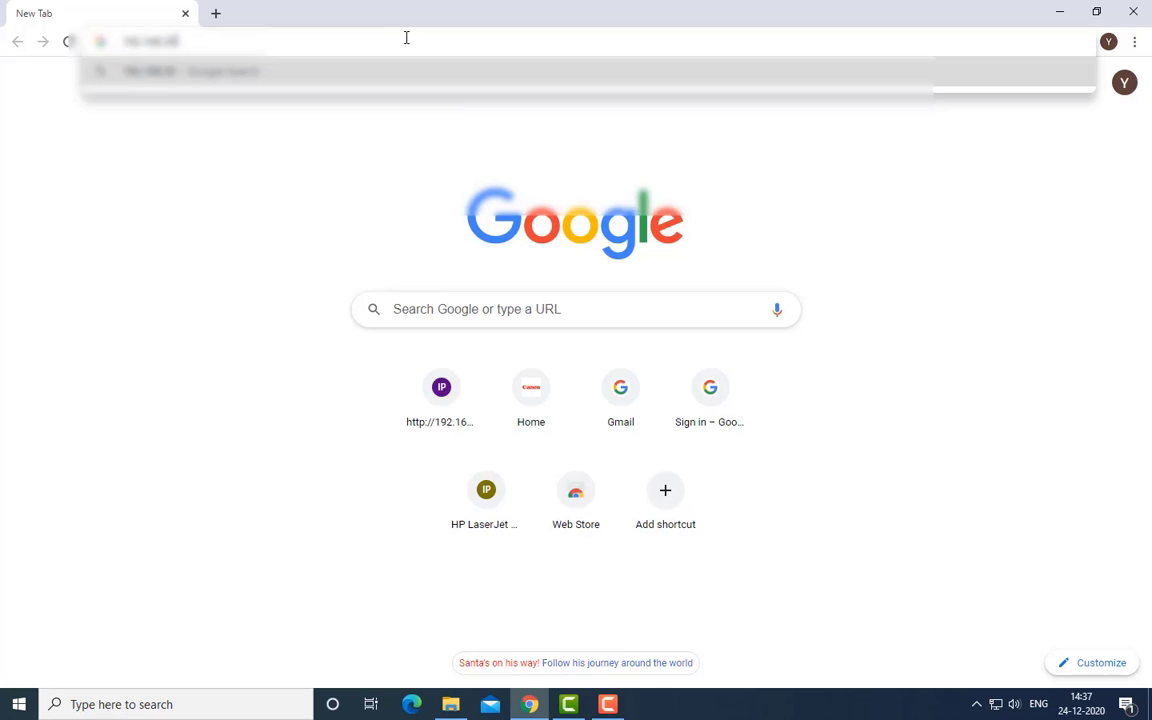
pyautogui.press('BackSpace')
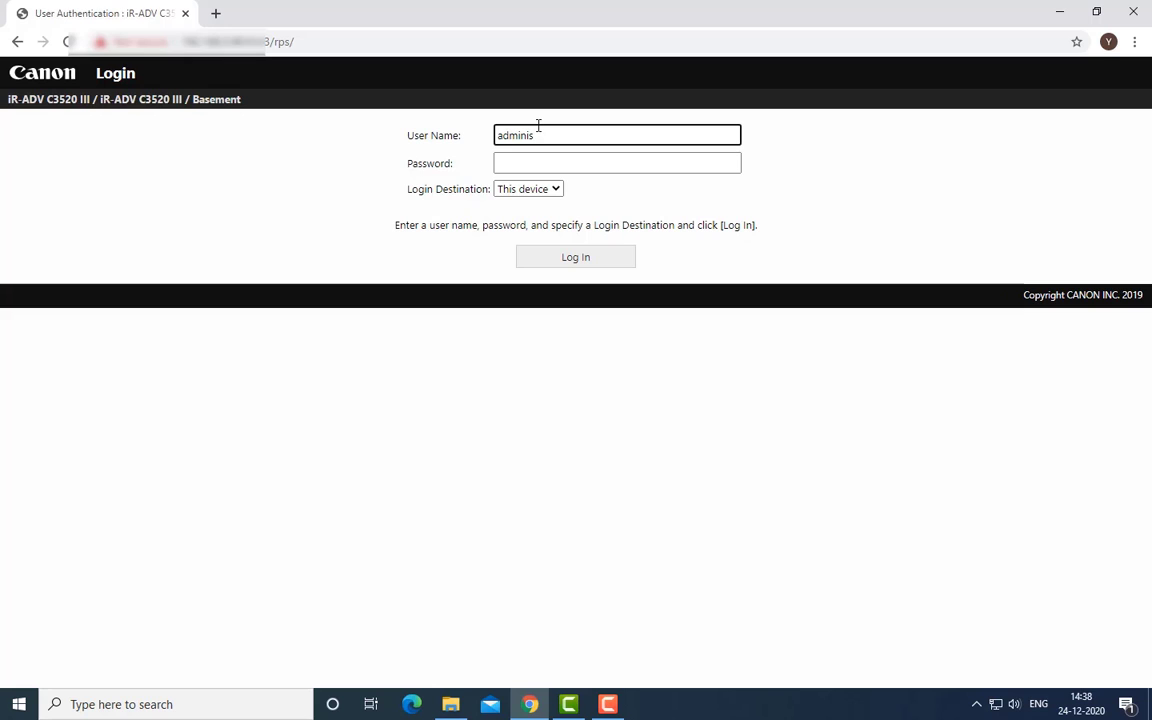
pyautogui.press('Tab')
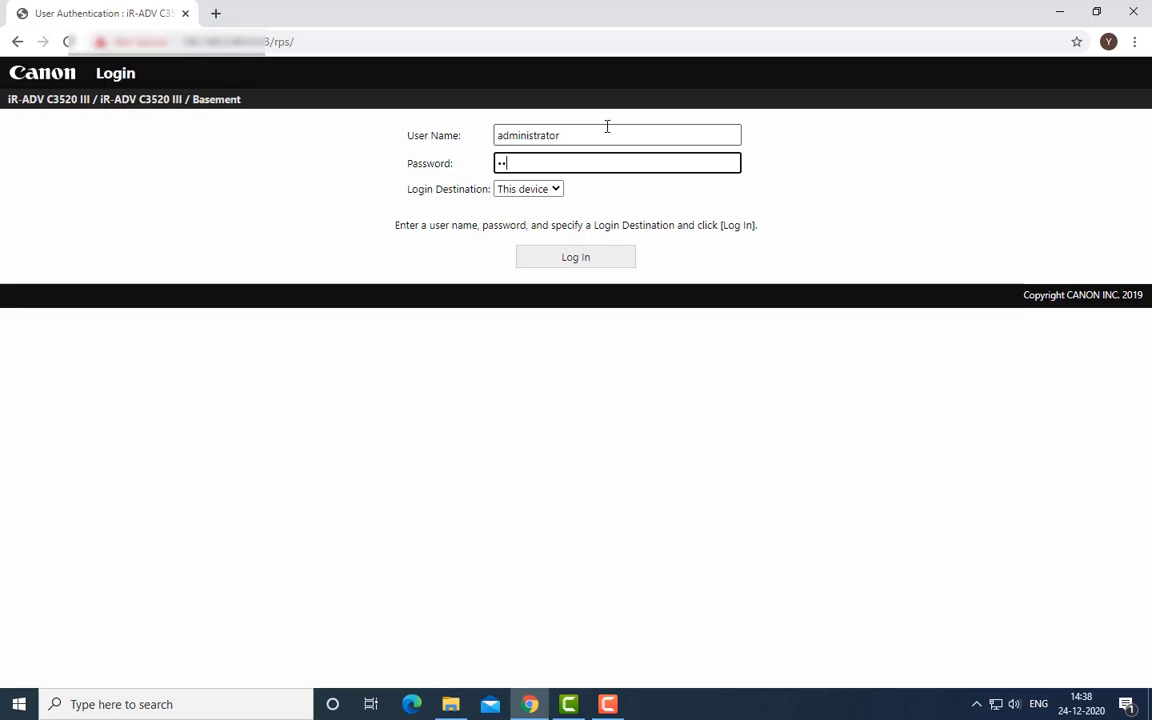
pyautogui.press('Return')
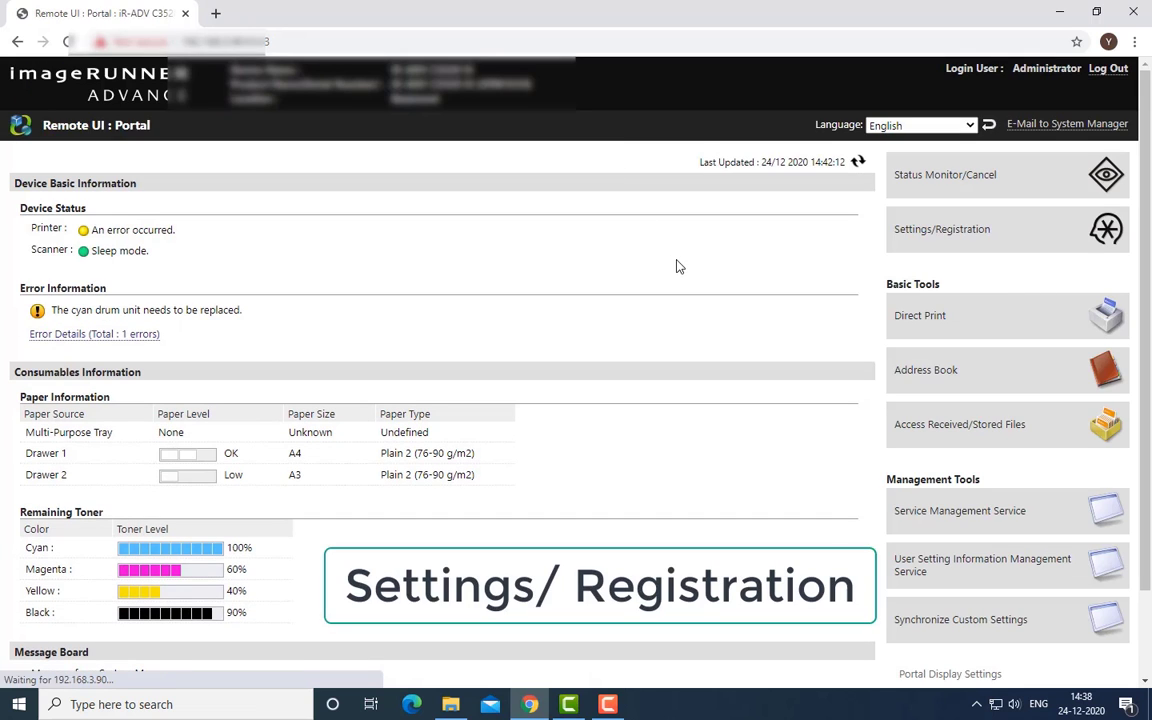
# Navigate Settings/Registration to the License/Other management settings page.
pyautogui.click(929, 238)
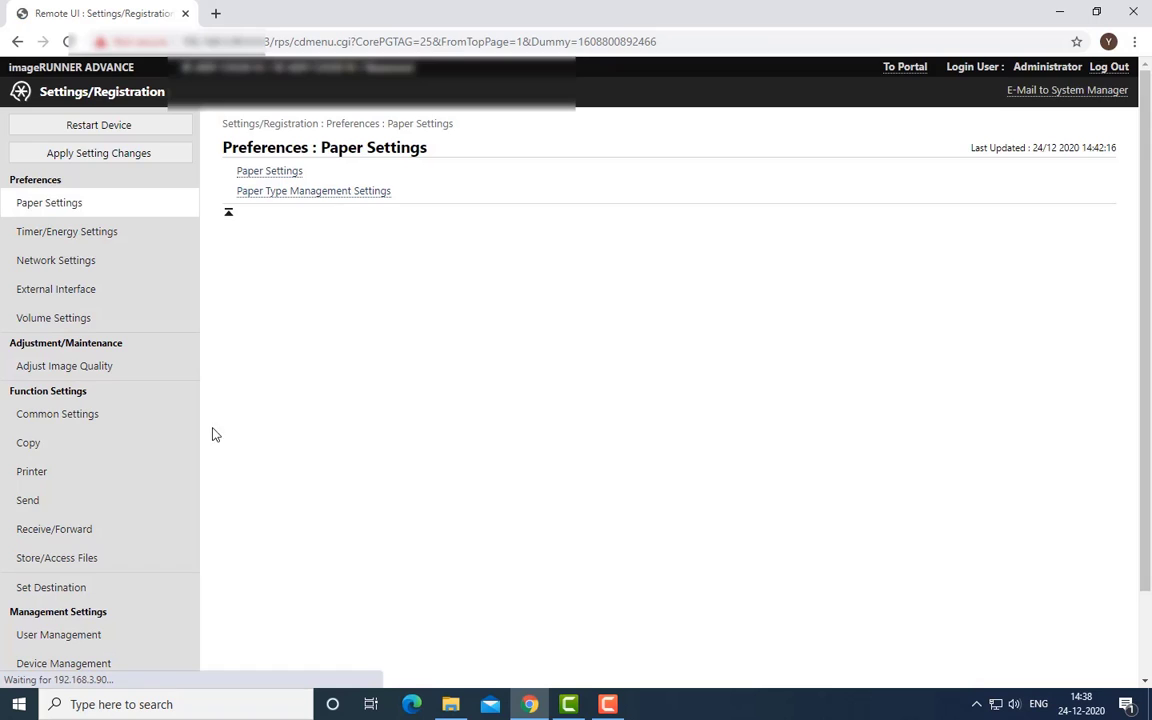
pyautogui.scroll(-2, 143, 496)
pyautogui.click(48, 601)
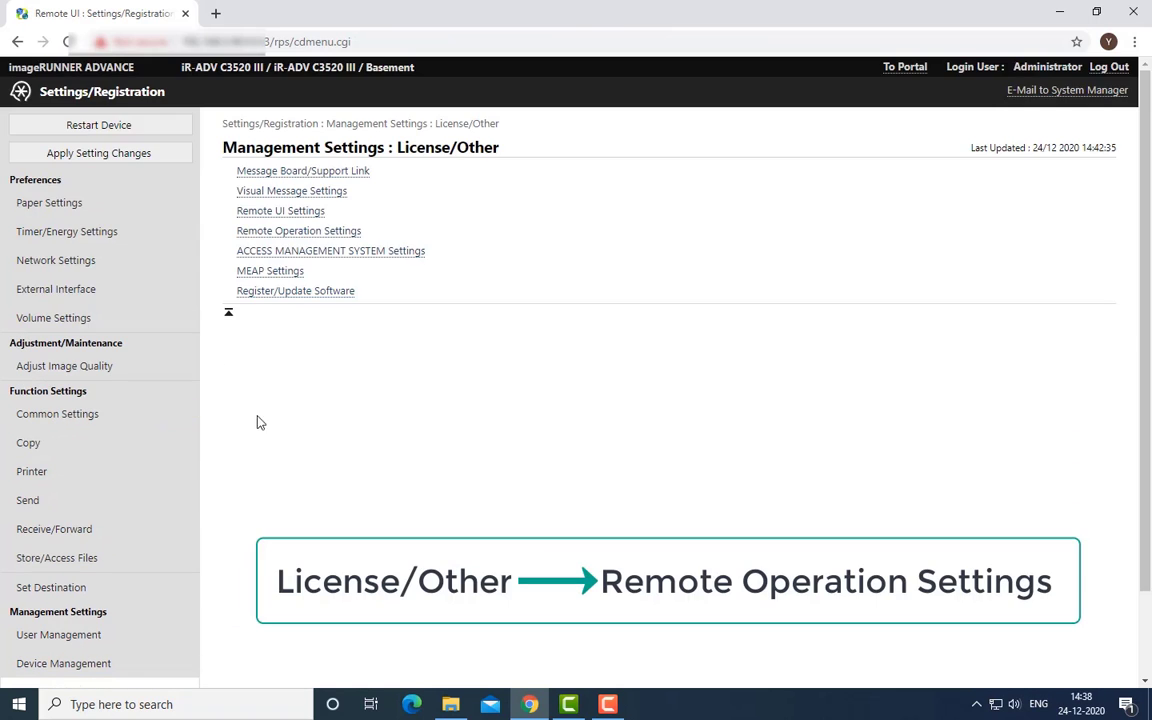
pyautogui.scroll(-2, 255, 425)
pyautogui.scroll(2, 253, 430)
pyautogui.scroll(-2, 252, 430)
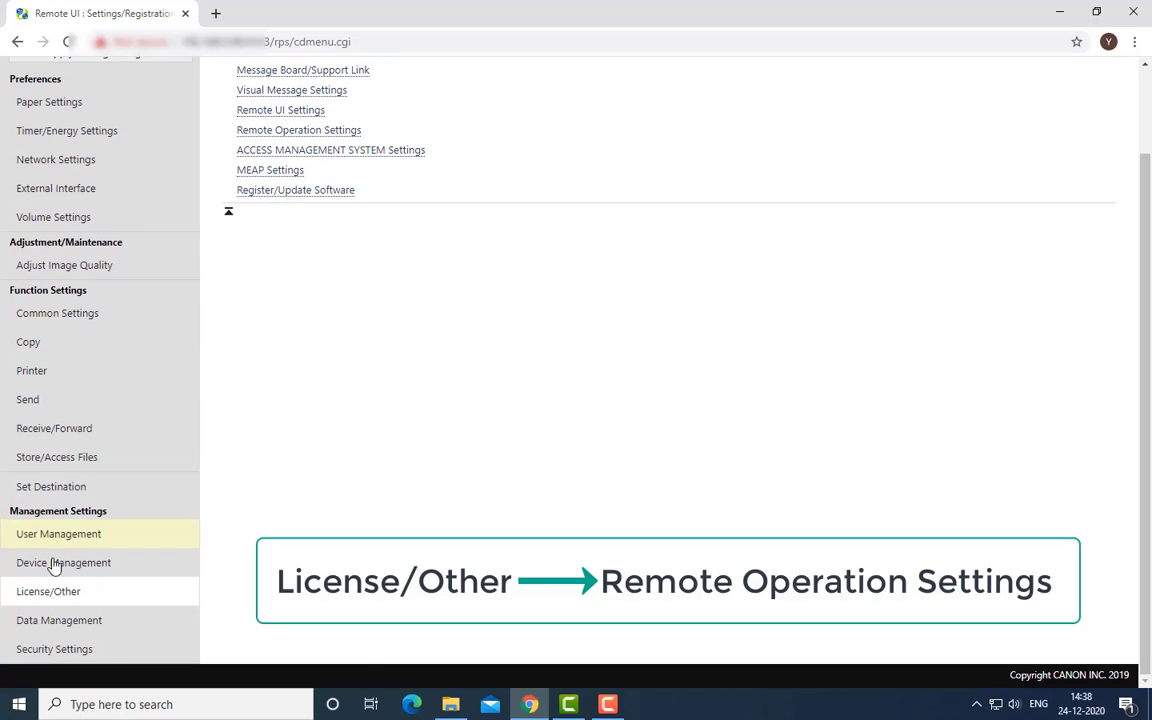
pyautogui.click(14, 596)
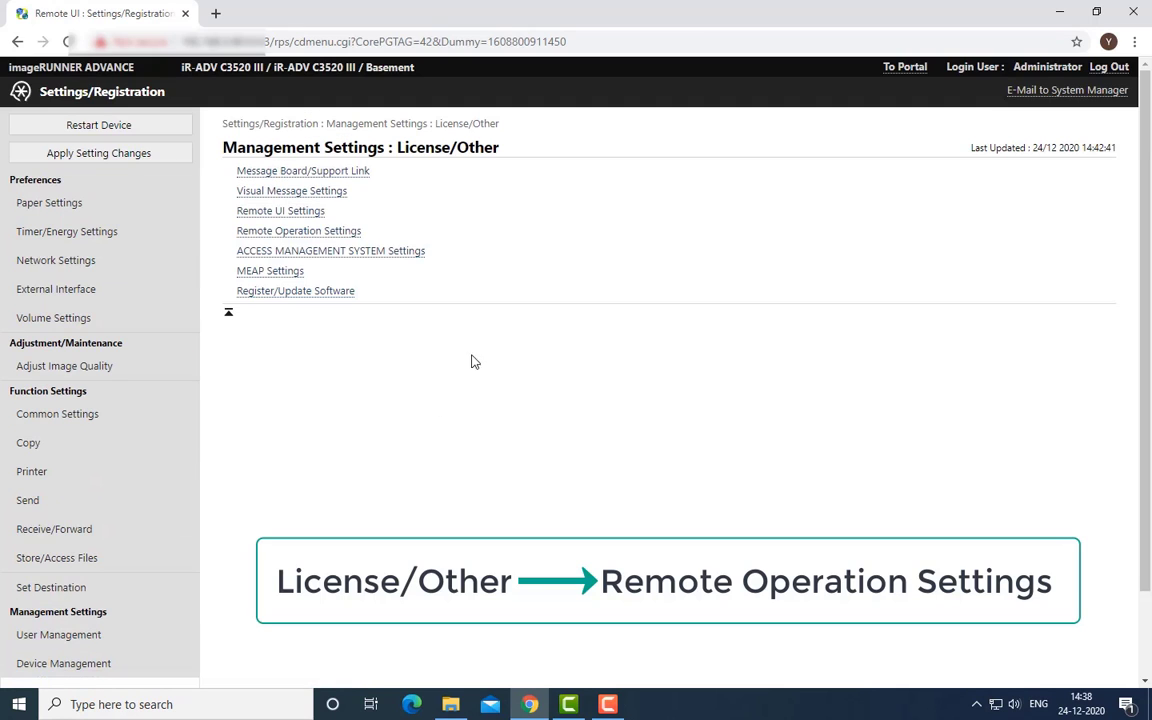
# Enable Use Remote Operation with a new, confirmed password and save it past the warning.
pyautogui.click(289, 236)
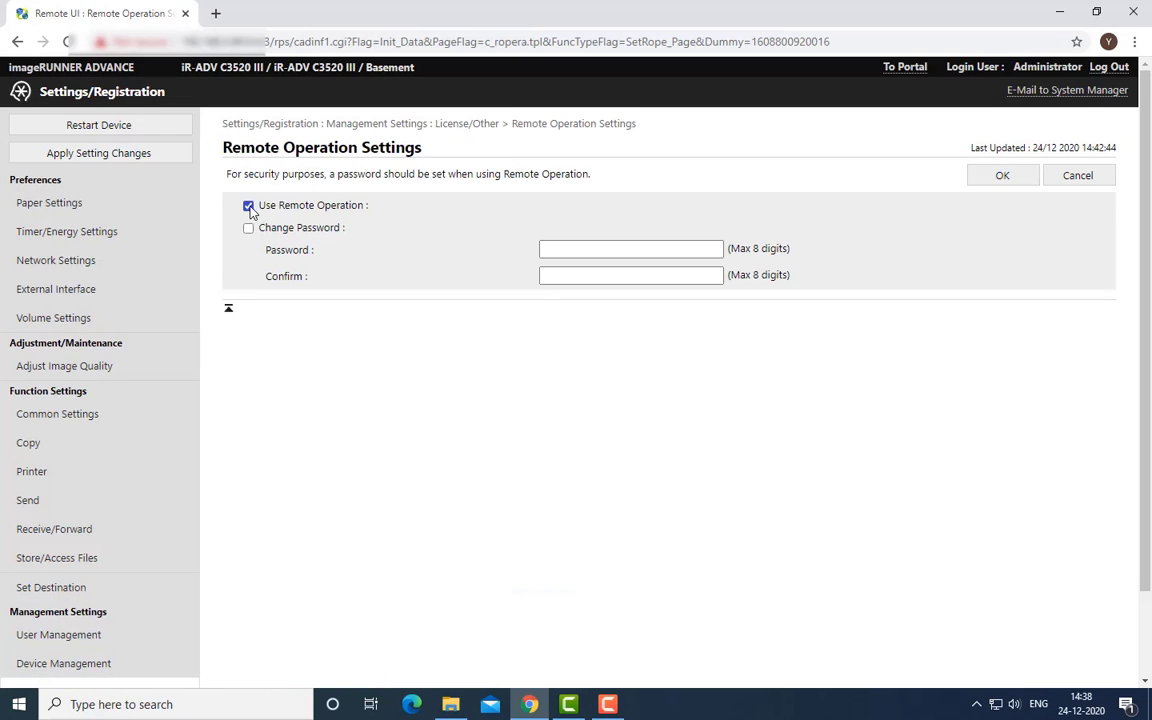
pyautogui.click(599, 249)
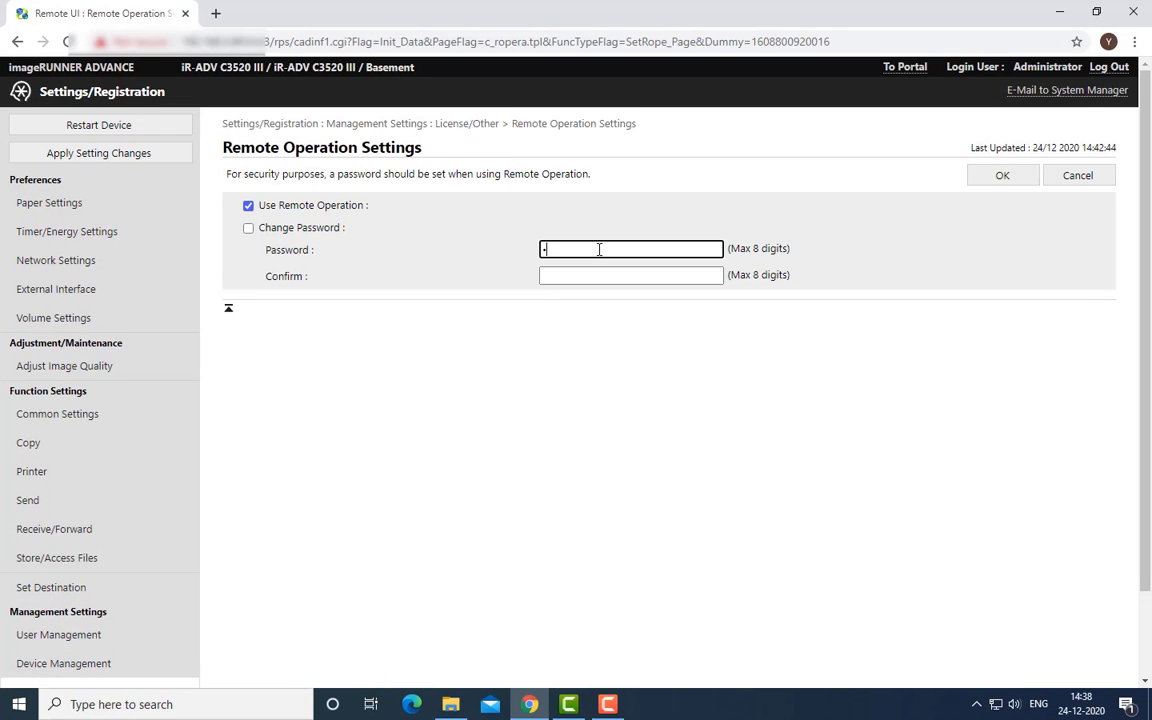
pyautogui.write('•••••••')
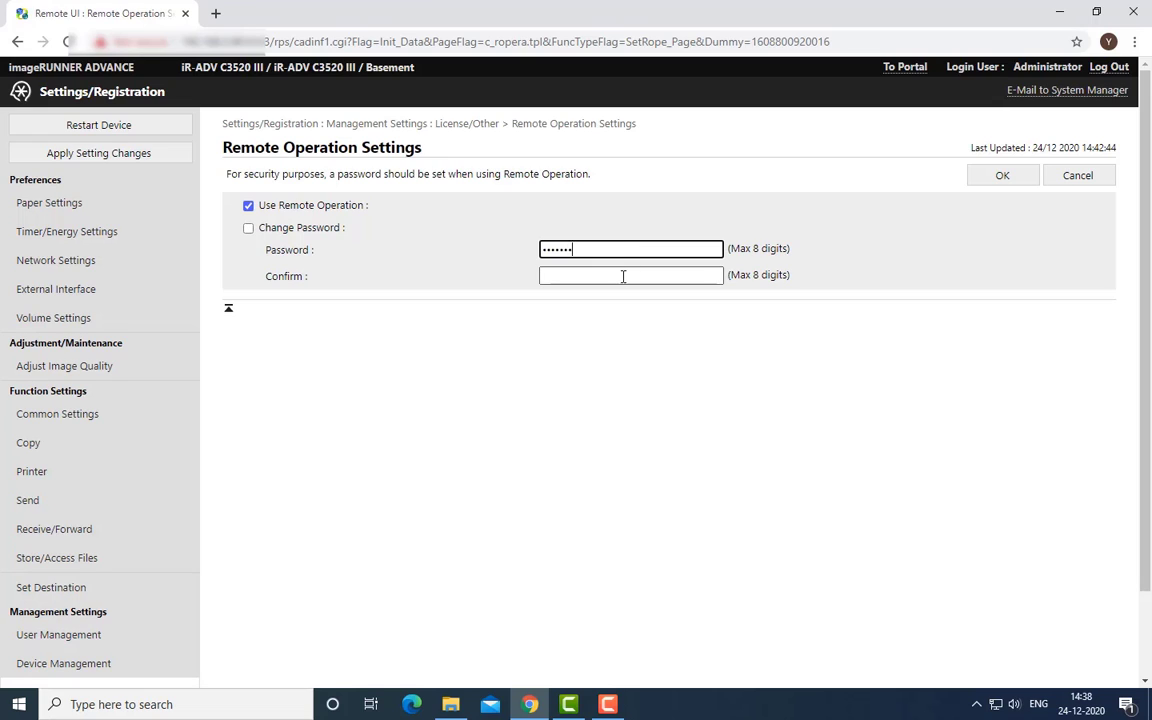
pyautogui.click(622, 275)
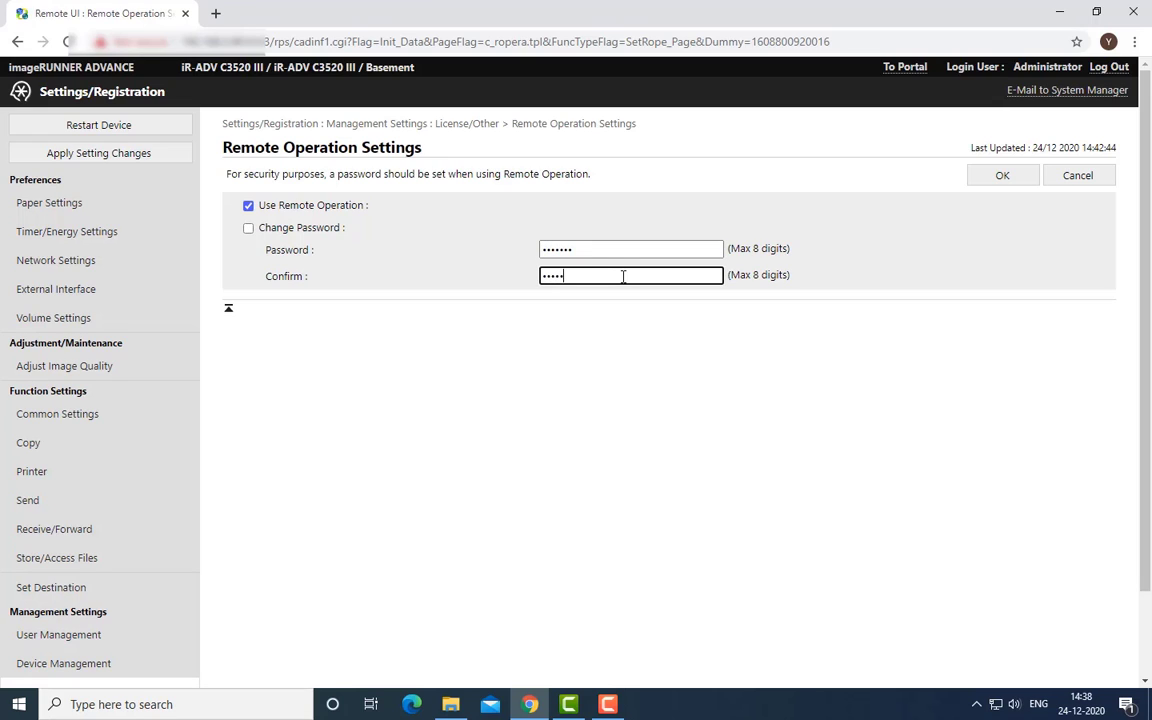
pyautogui.click(1004, 183)
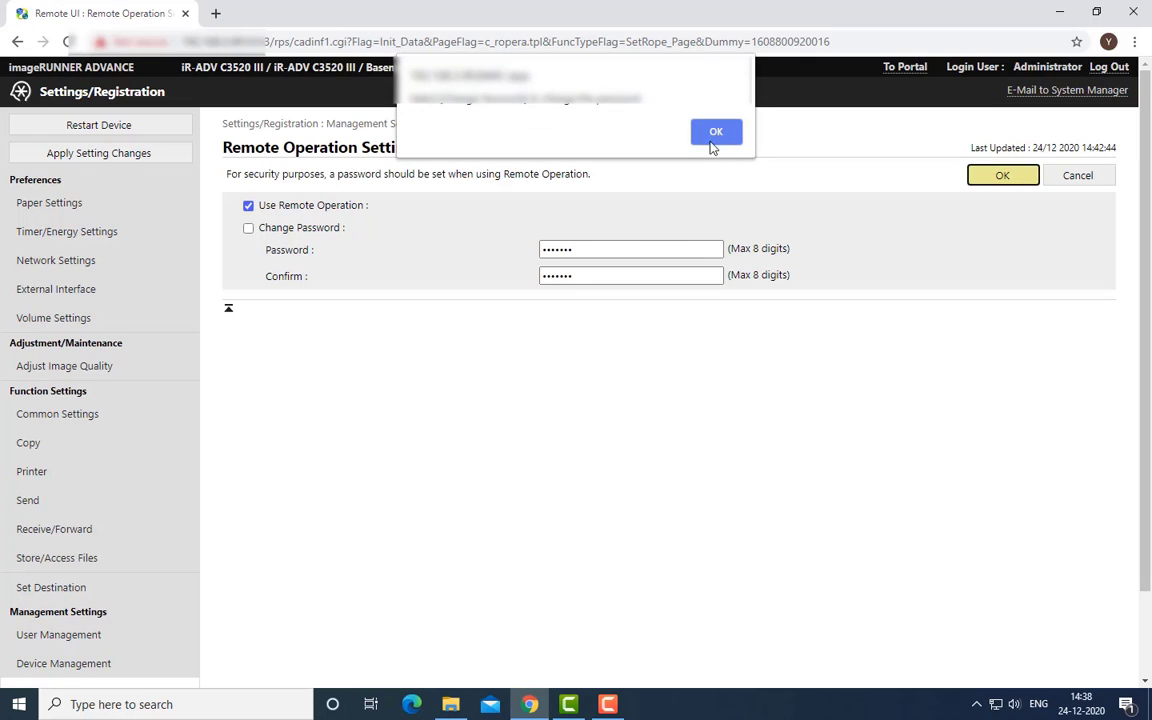
pyautogui.click(718, 136)
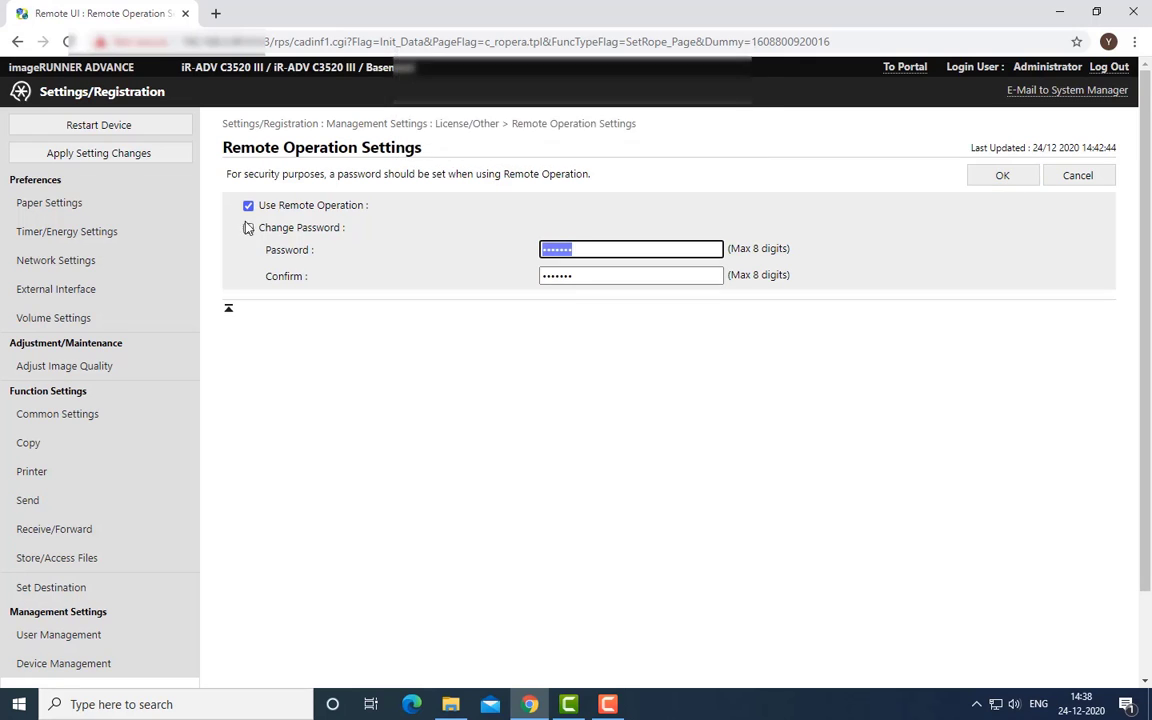
pyautogui.click(1000, 176)
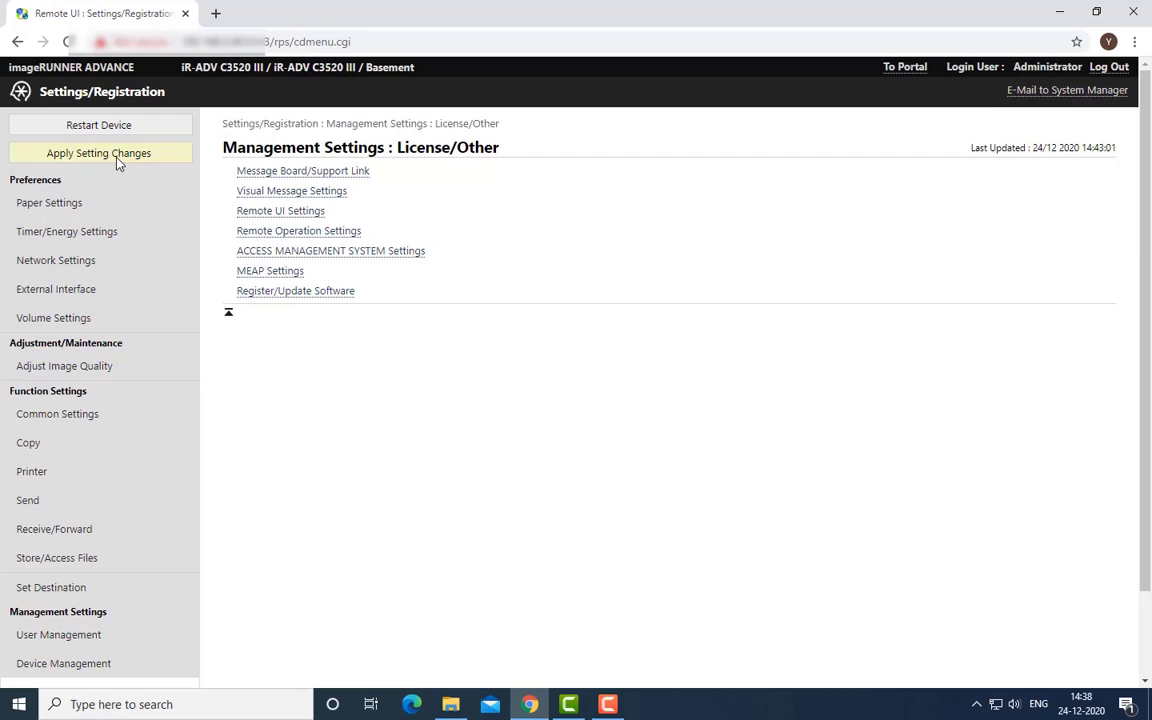
# Apply the pending setting changes, acknowledge the notice, and go to Restart Device.
pyautogui.click(117, 160)
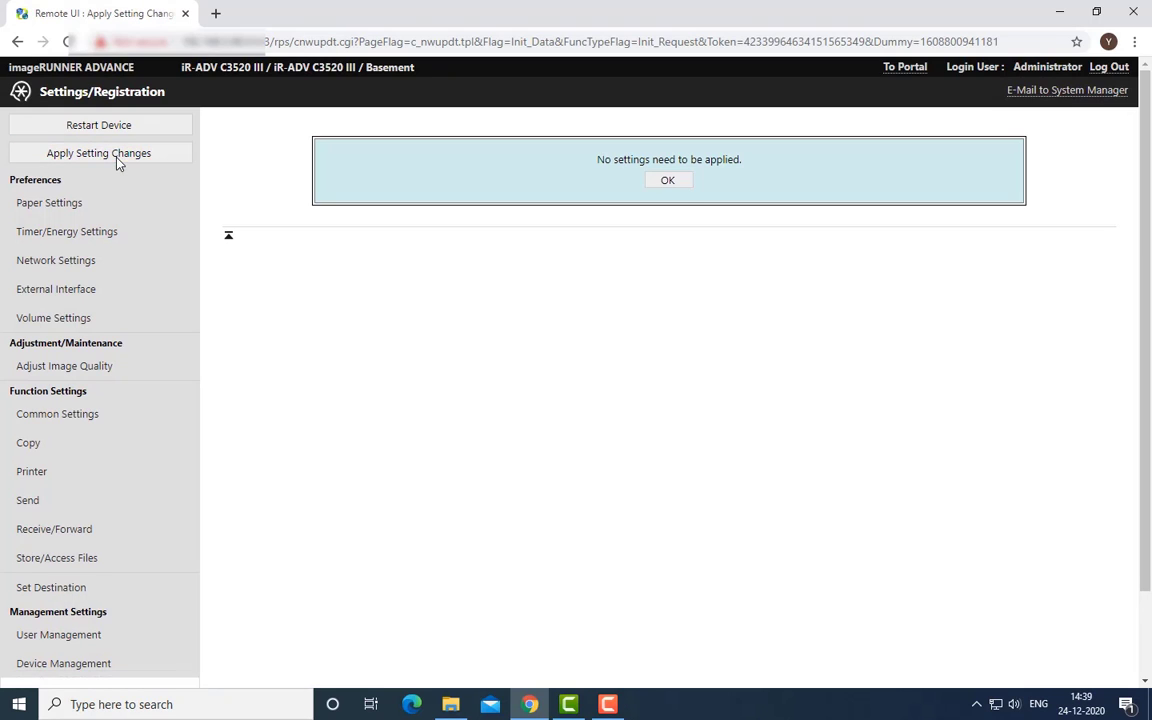
pyautogui.click(679, 186)
pyautogui.click(105, 125)
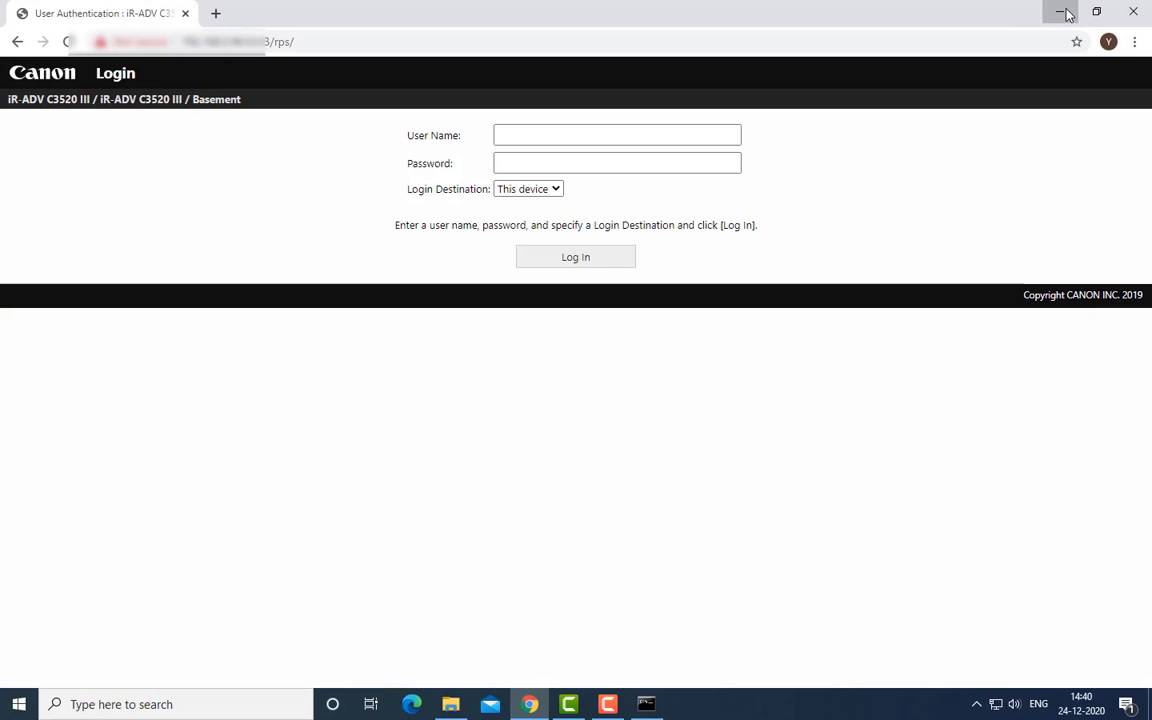
# Connect the viewer to the printer by pasting its address and entering the remote operation password.
pyautogui.click(1063, 11)
pyautogui.hotkey('ctrl', 'v')
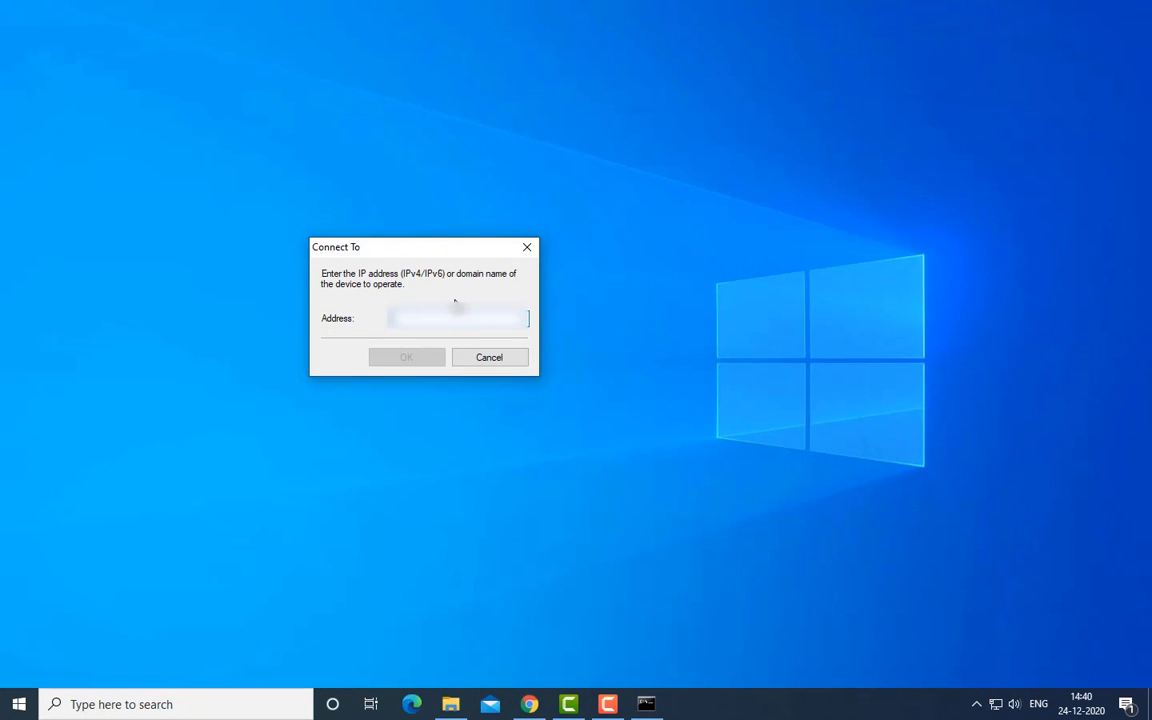
pyautogui.hotkey('ctrl', 'v')
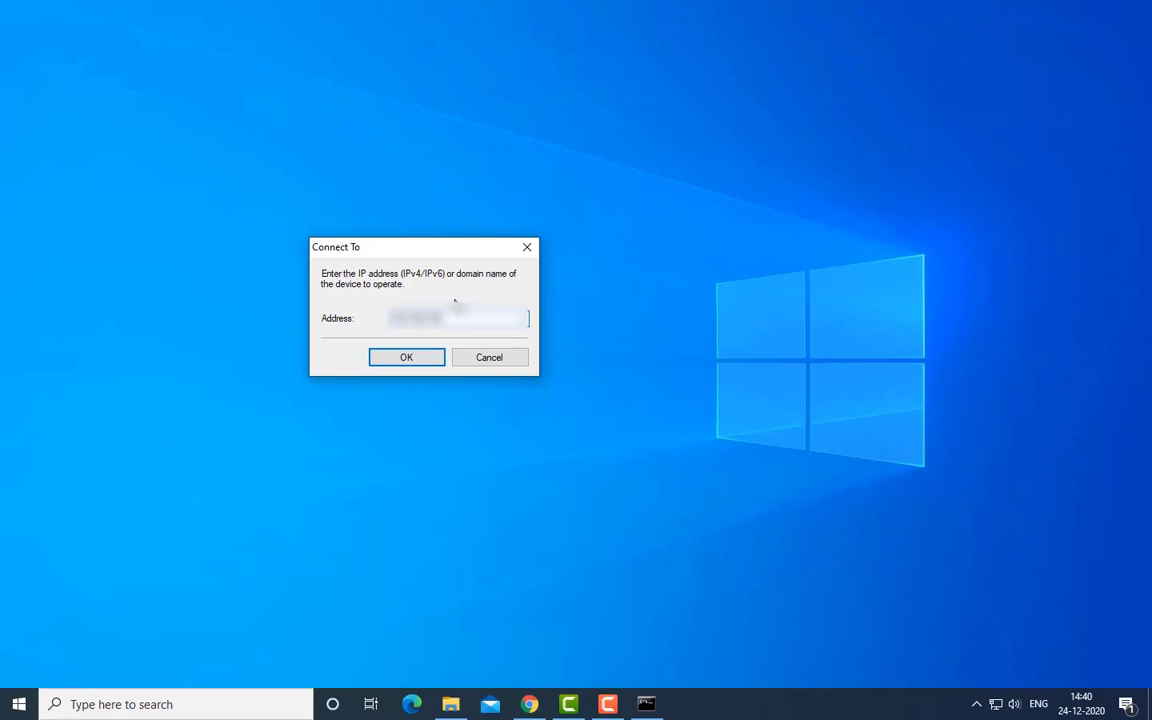
pyautogui.press('Return')
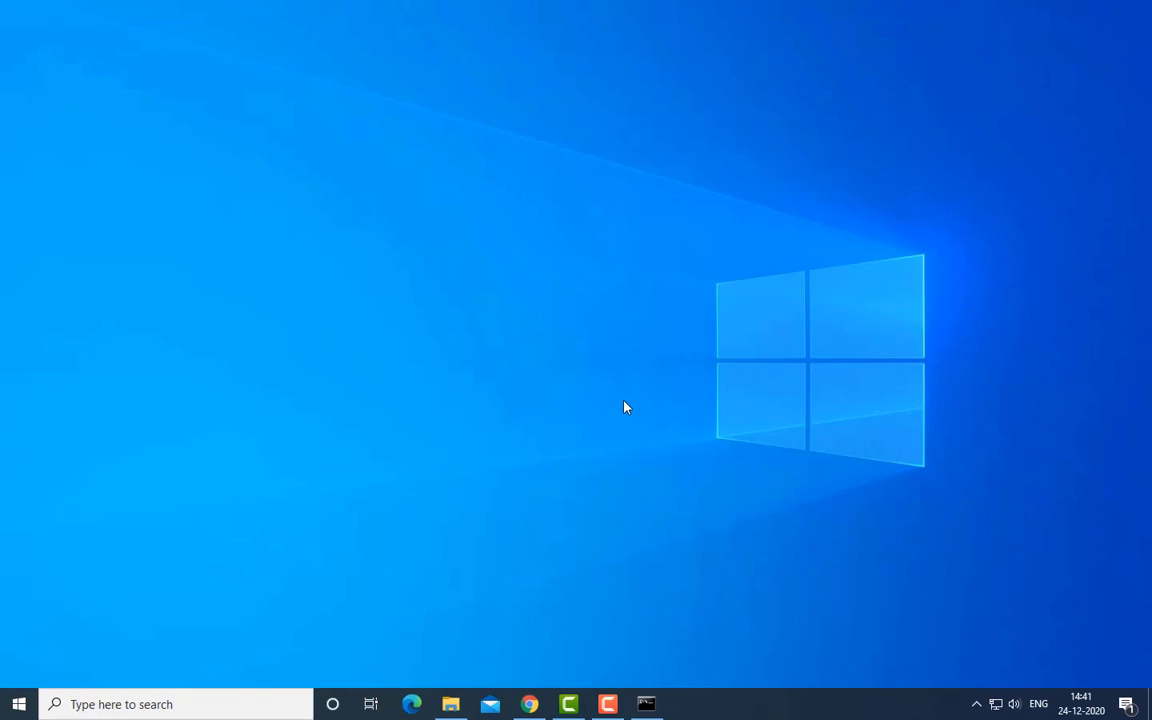
pyautogui.write('*******')
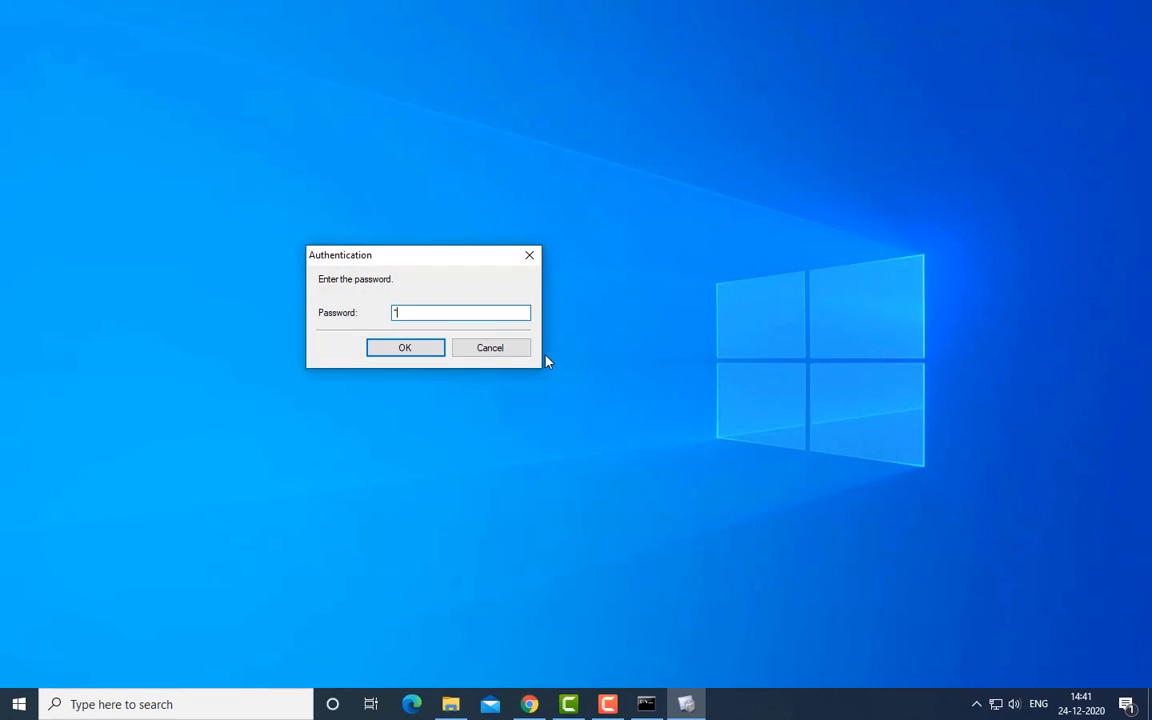
pyautogui.click(425, 347)
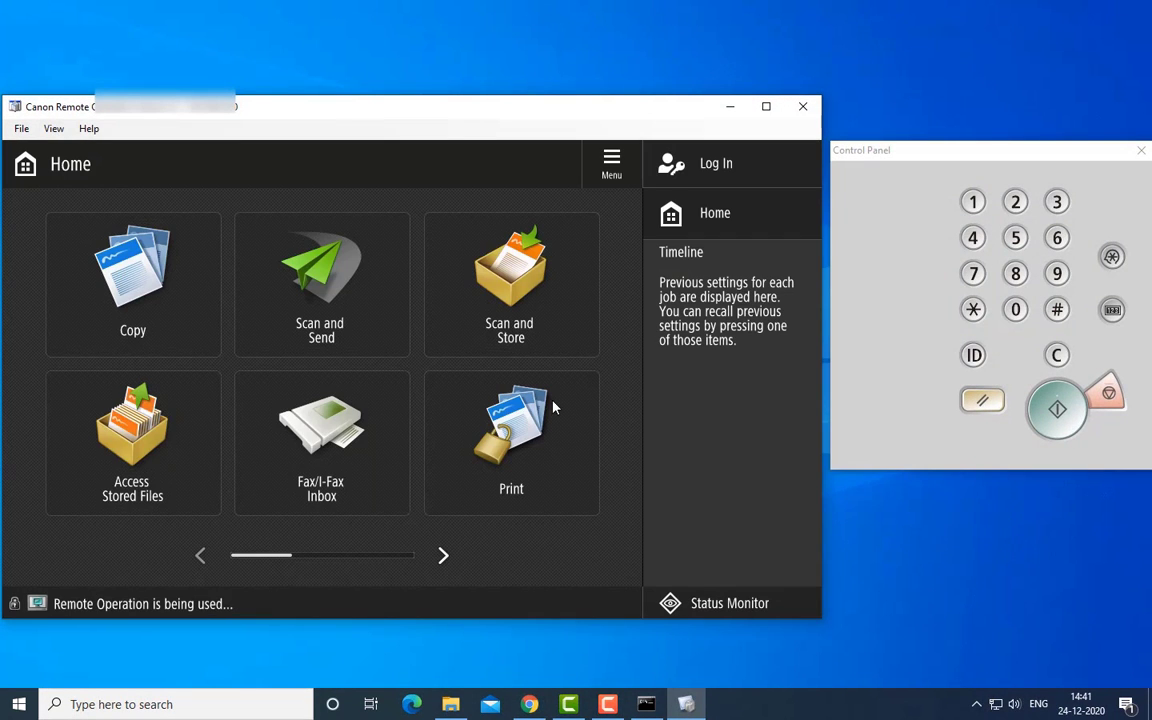
pyautogui.click(1112, 257)
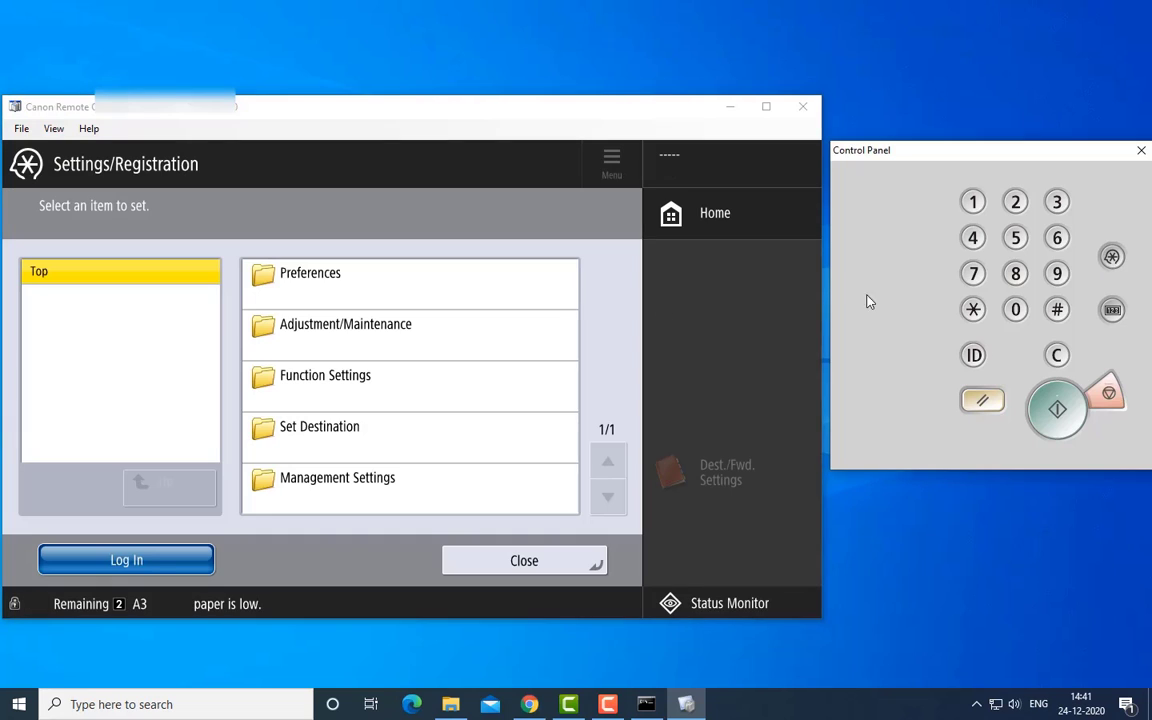
pyautogui.click(551, 568)
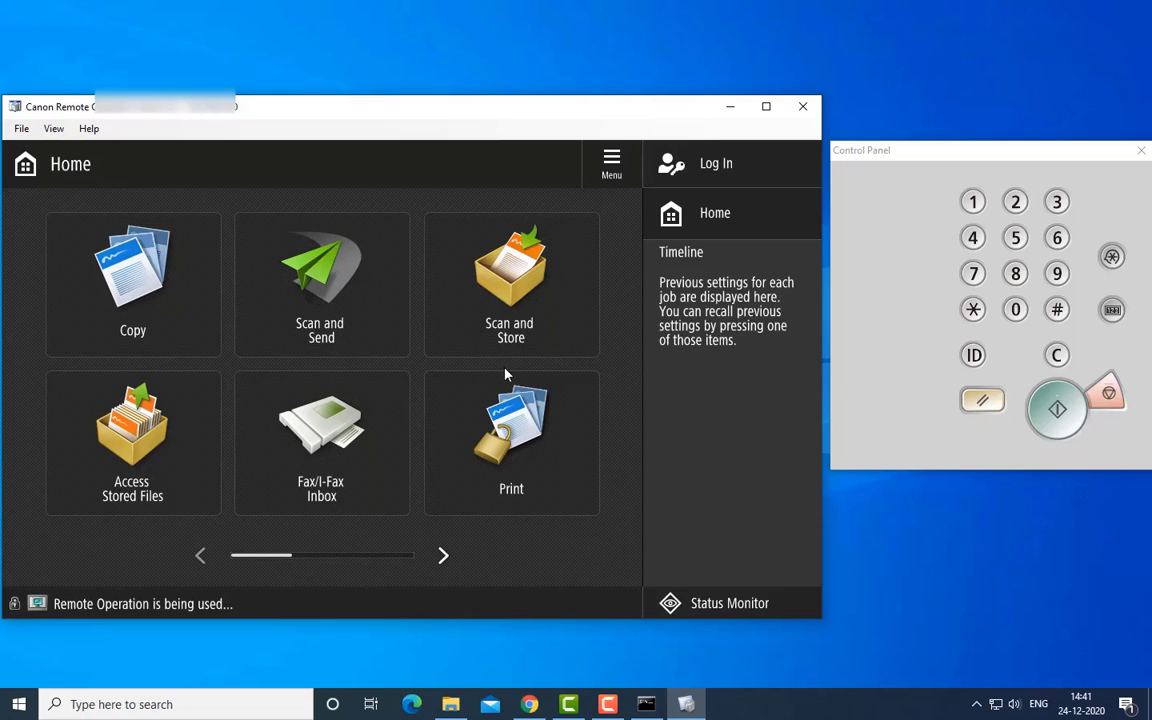
pyautogui.click(151, 295)
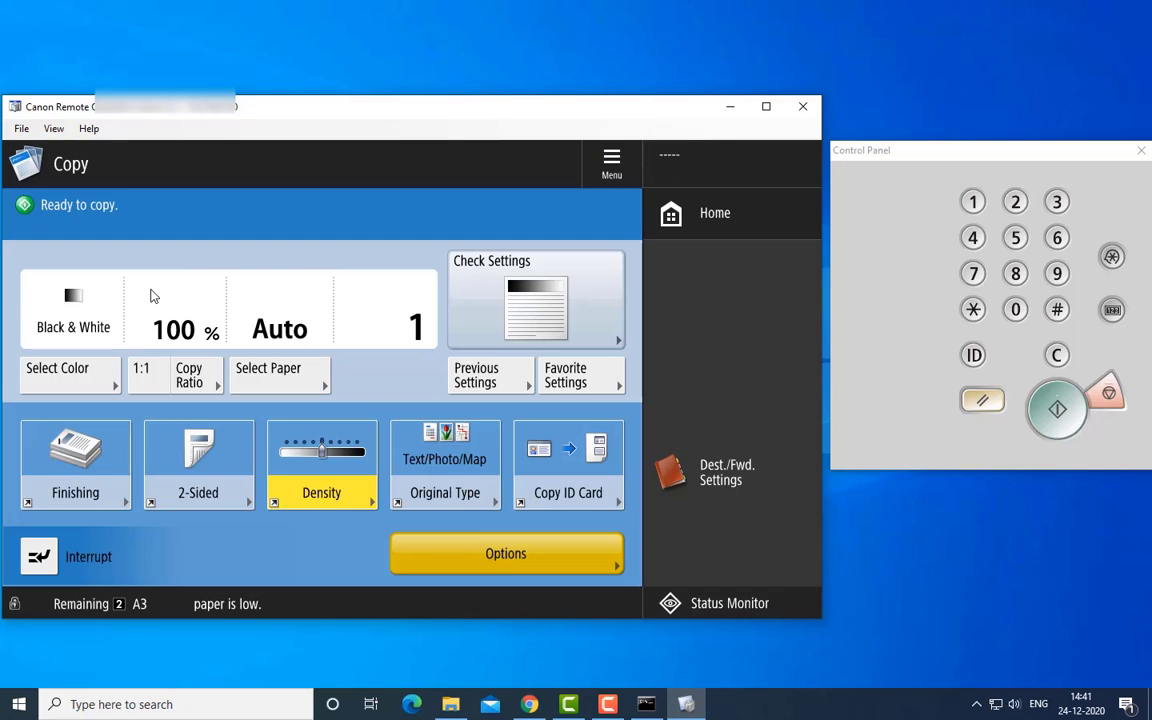
pyautogui.click(87, 371)
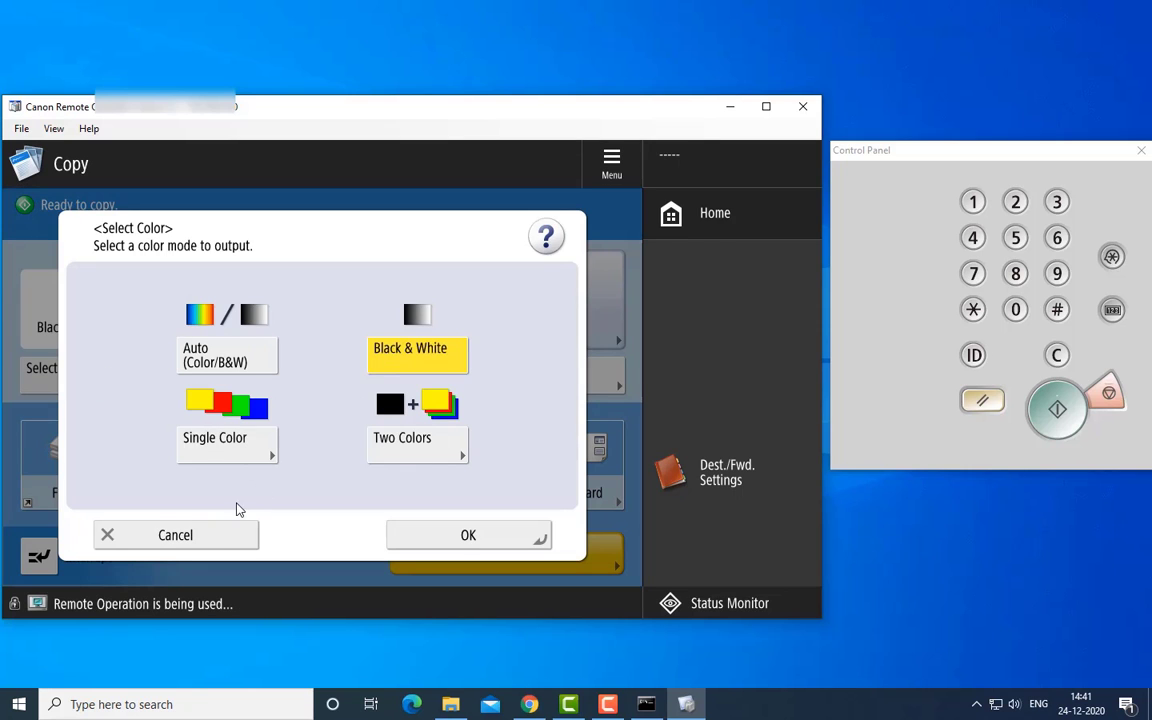
pyautogui.click(220, 540)
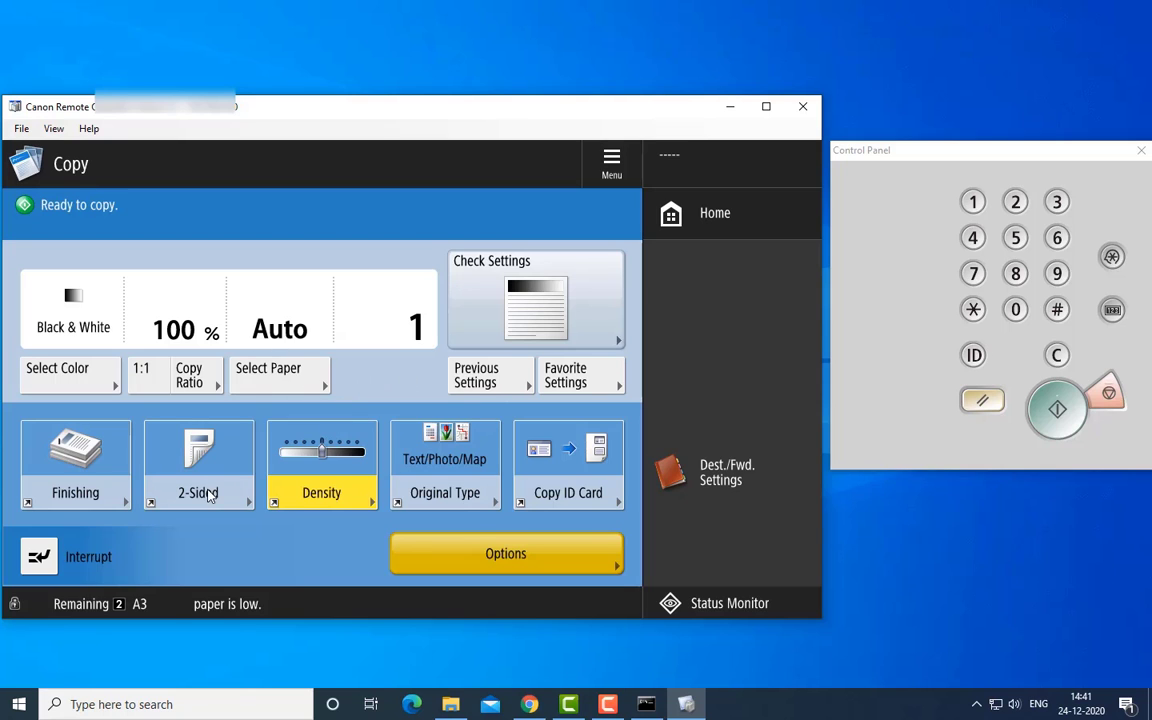
pyautogui.click(209, 496)
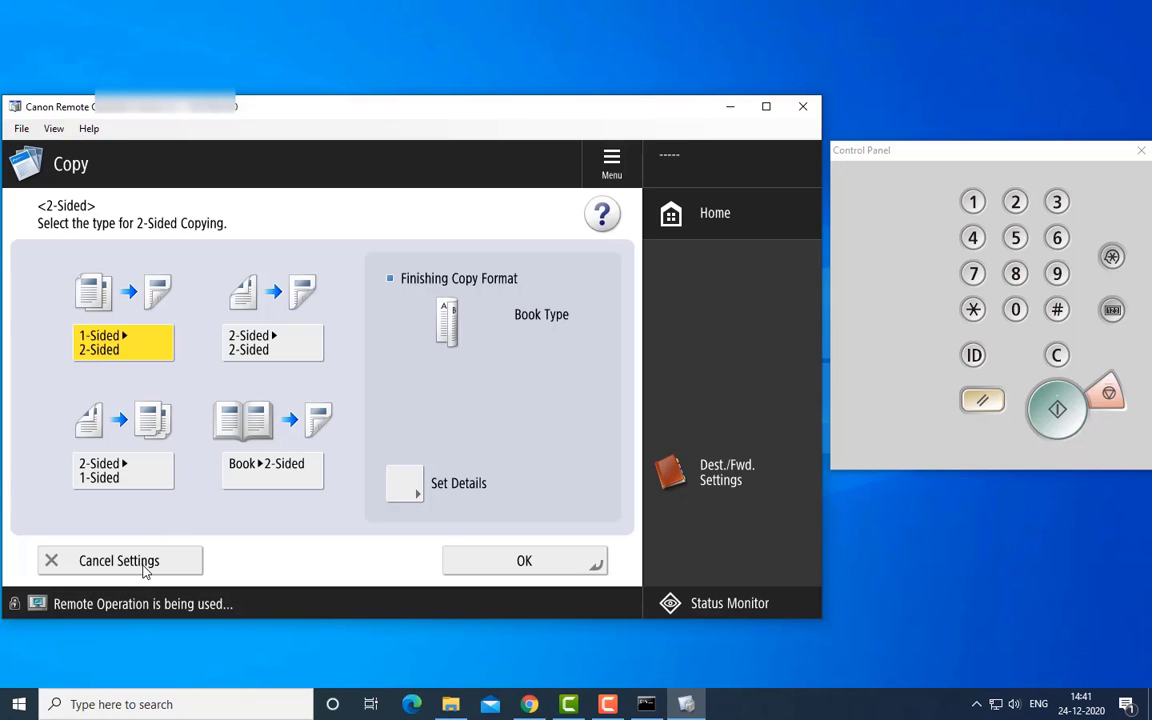
pyautogui.click(528, 563)
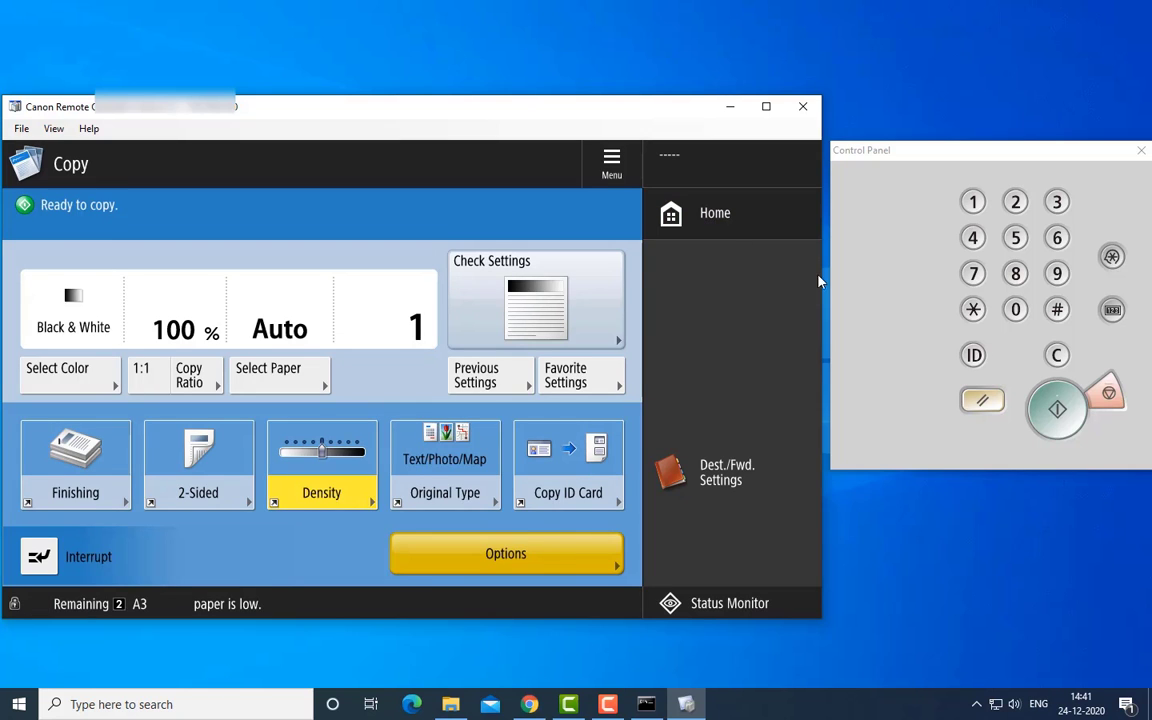
pyautogui.click(989, 405)
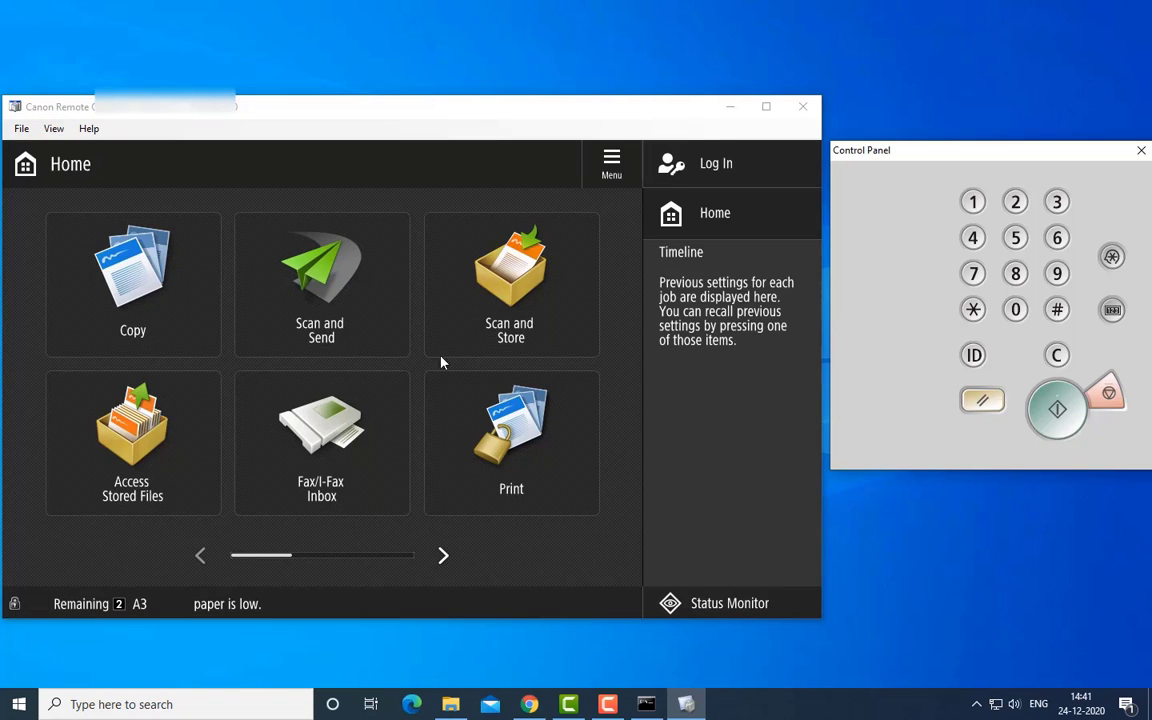
# Open Scan and Send, browse the Address Book, and return to the Scan and Send screen.
pyautogui.click(325, 286)
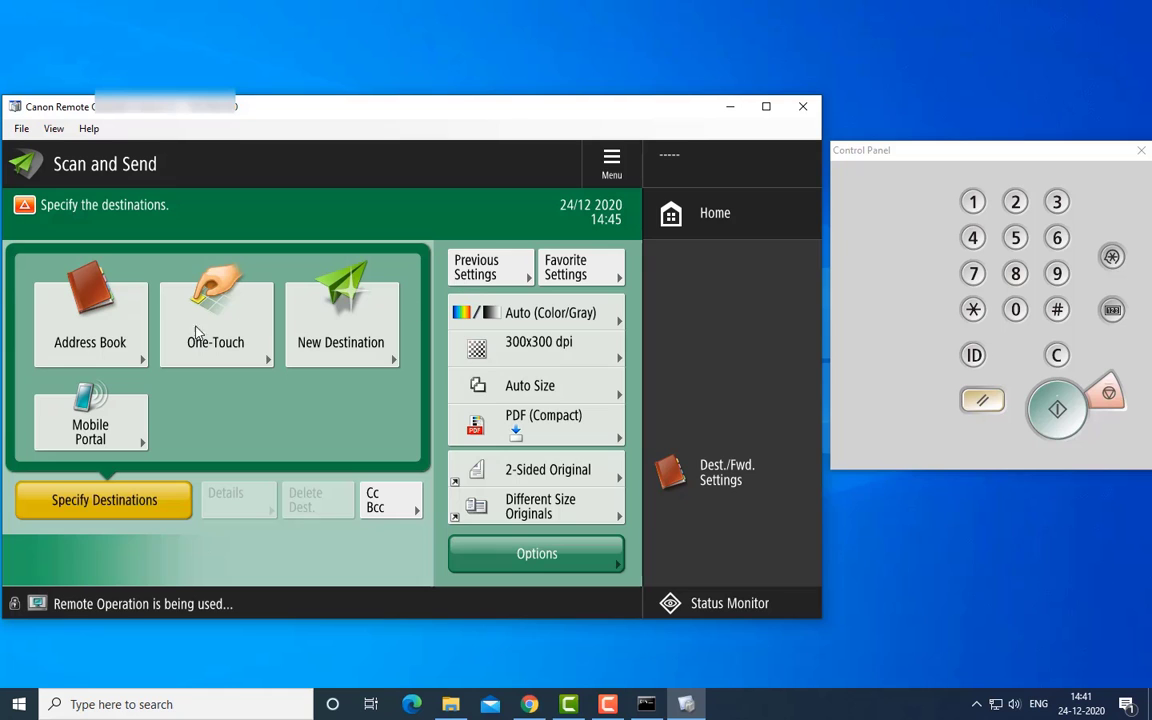
pyautogui.click(95, 335)
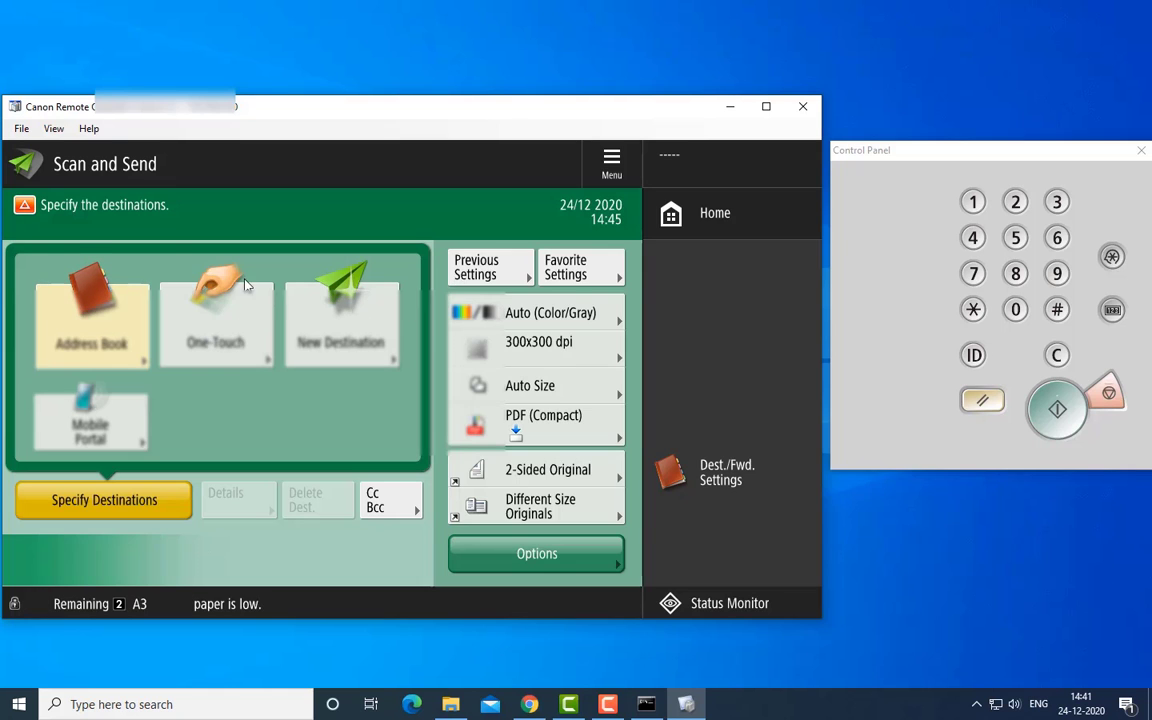
pyautogui.click(510, 572)
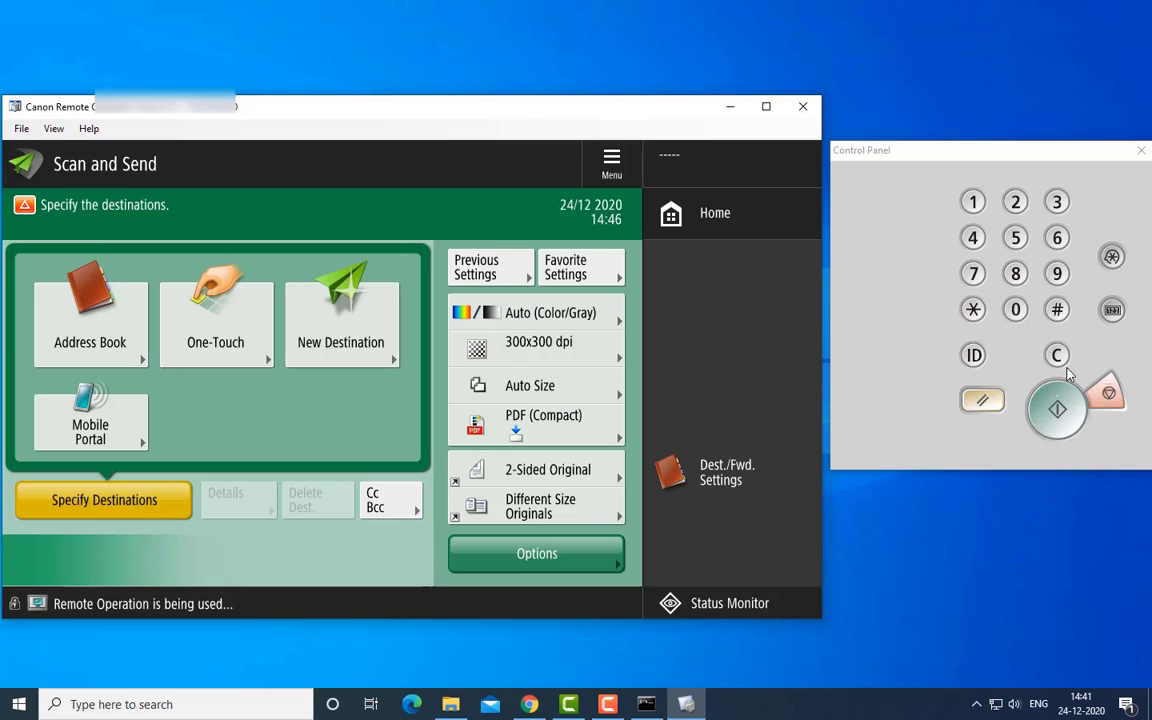
pyautogui.click(1114, 310)
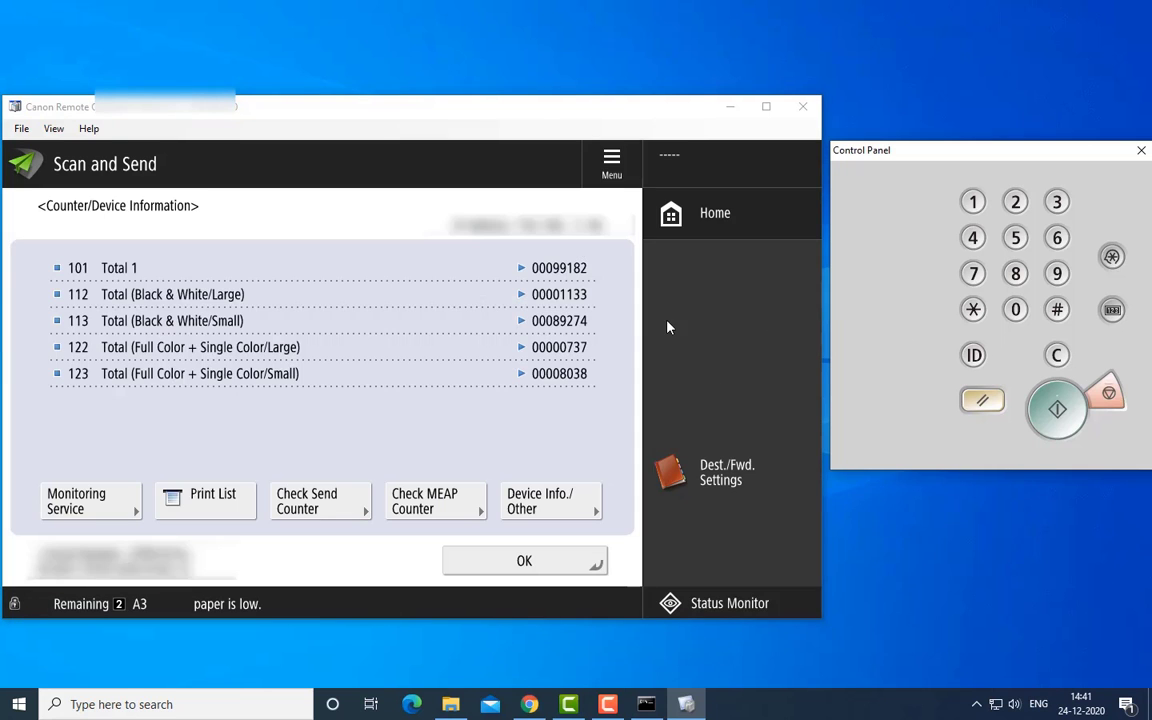
pyautogui.click(153, 280)
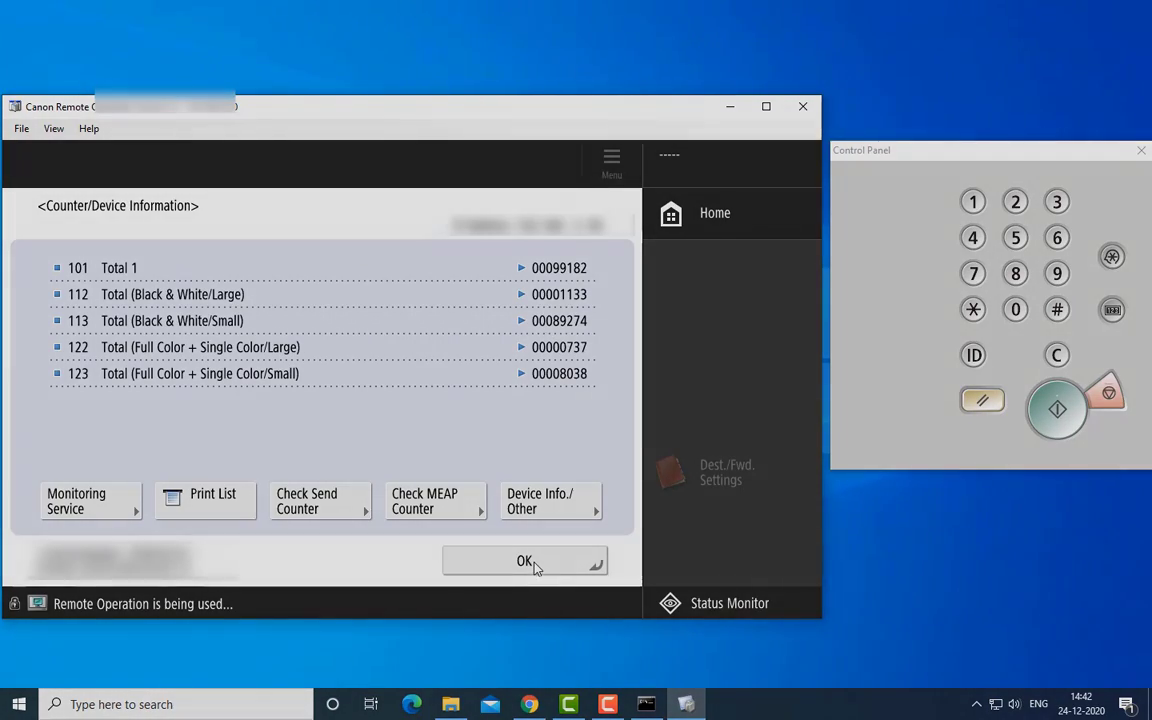
pyautogui.click(535, 563)
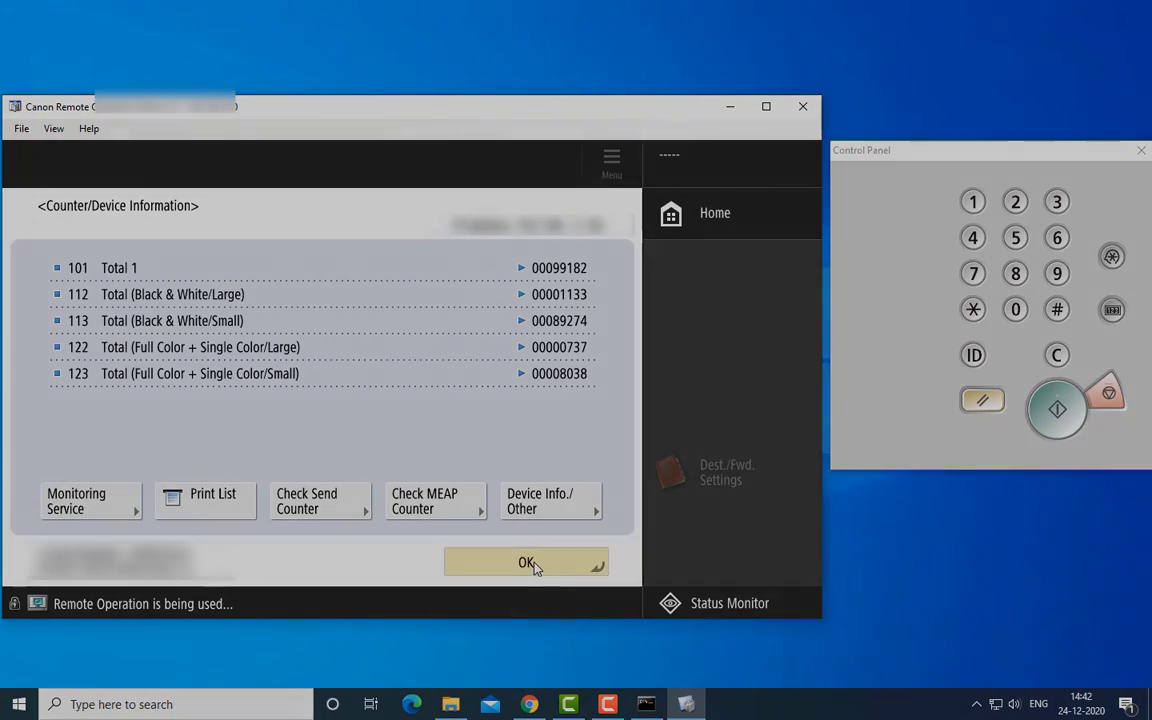